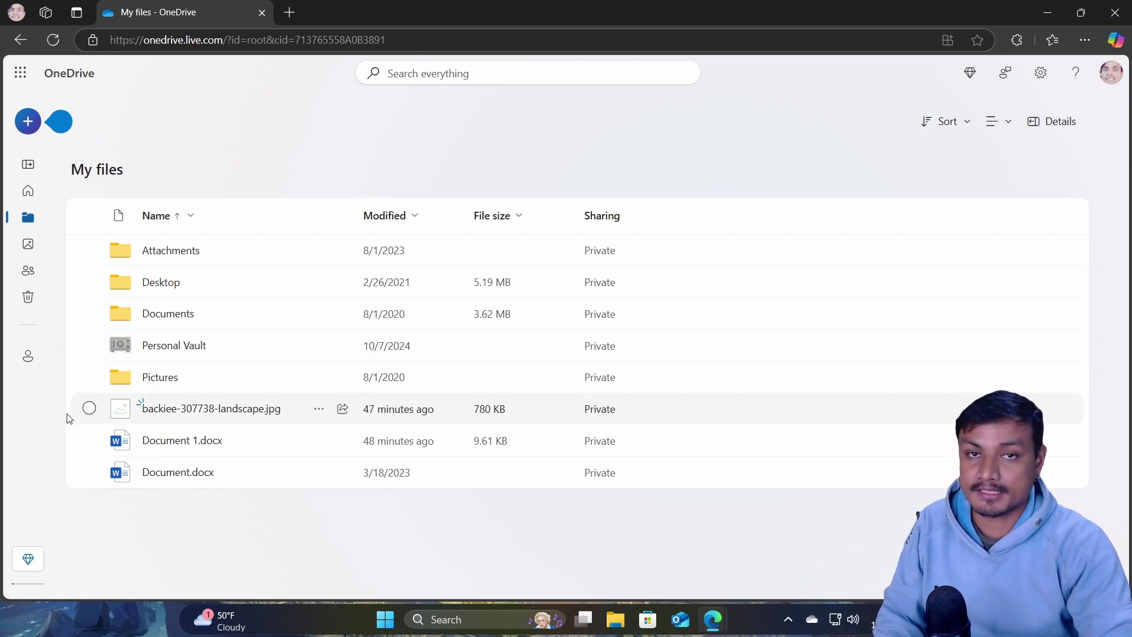
Delete backiee-307738-landscape.jpg from My files and find it in the Recycle bin.
{"action": "left_click", "coordinate": [90, 412]}
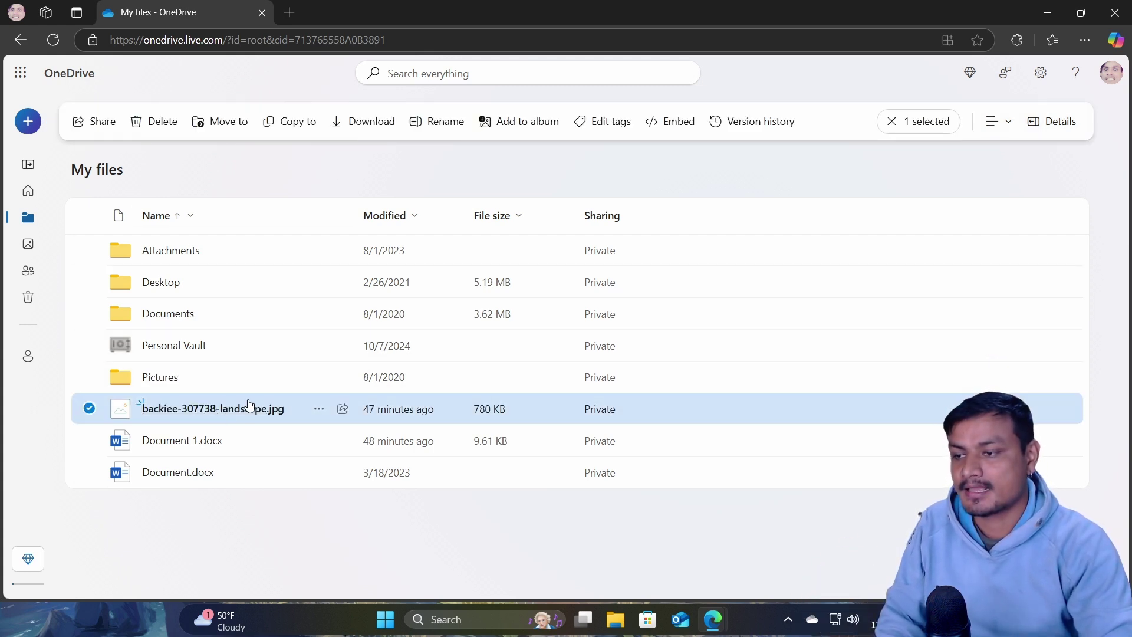
{"action": "left_click", "coordinate": [159, 124]}
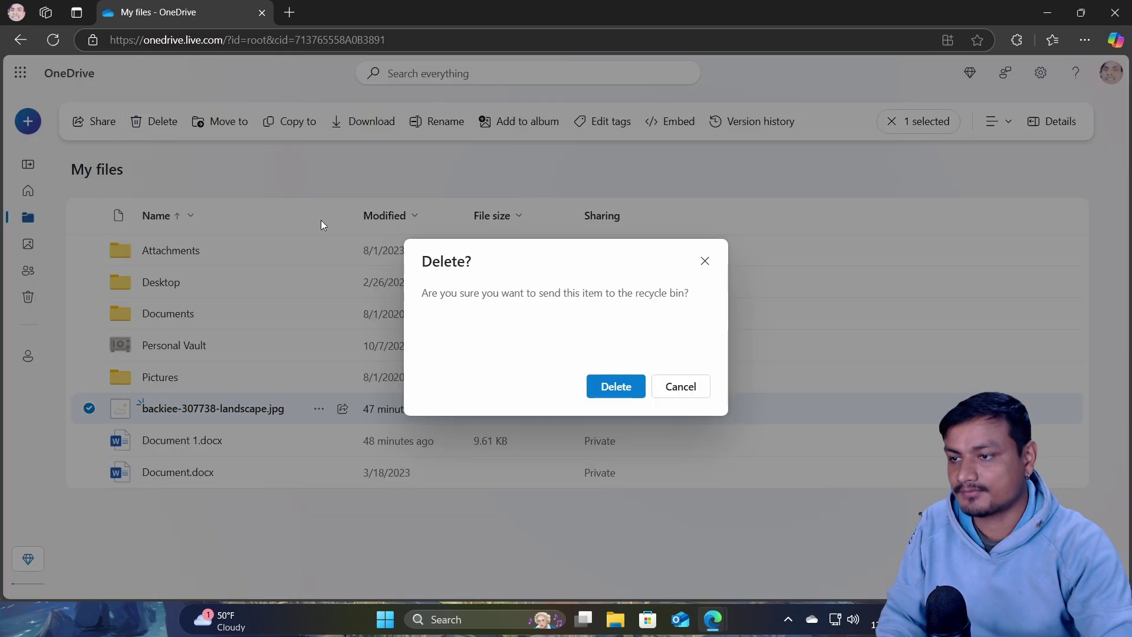
{"action": "left_click", "coordinate": [619, 388]}
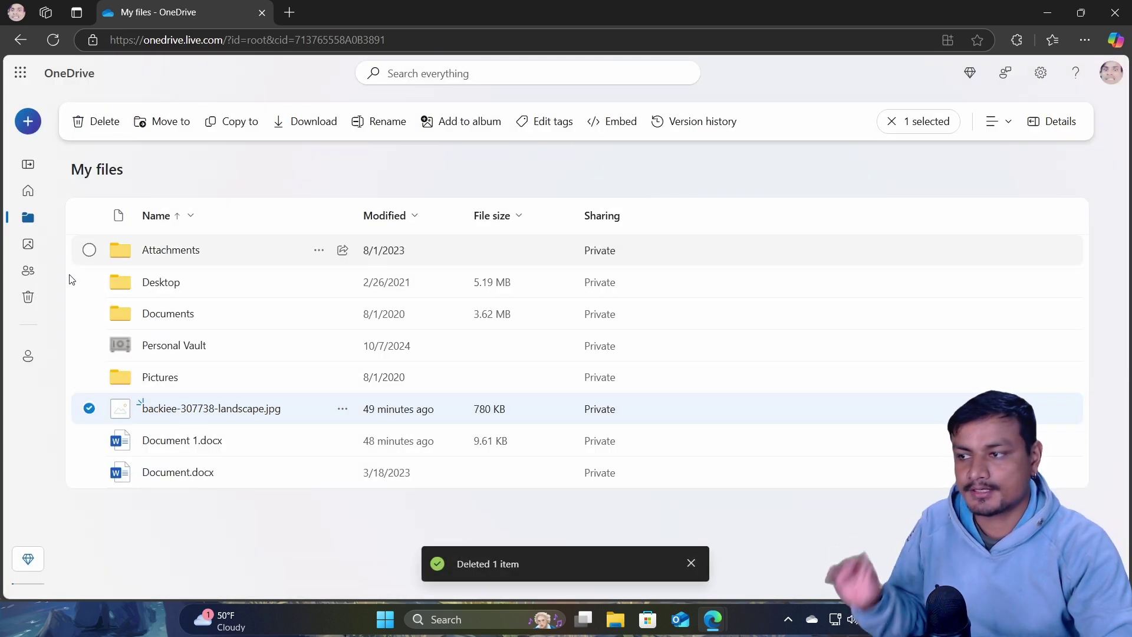
{"action": "left_click", "coordinate": [29, 299]}
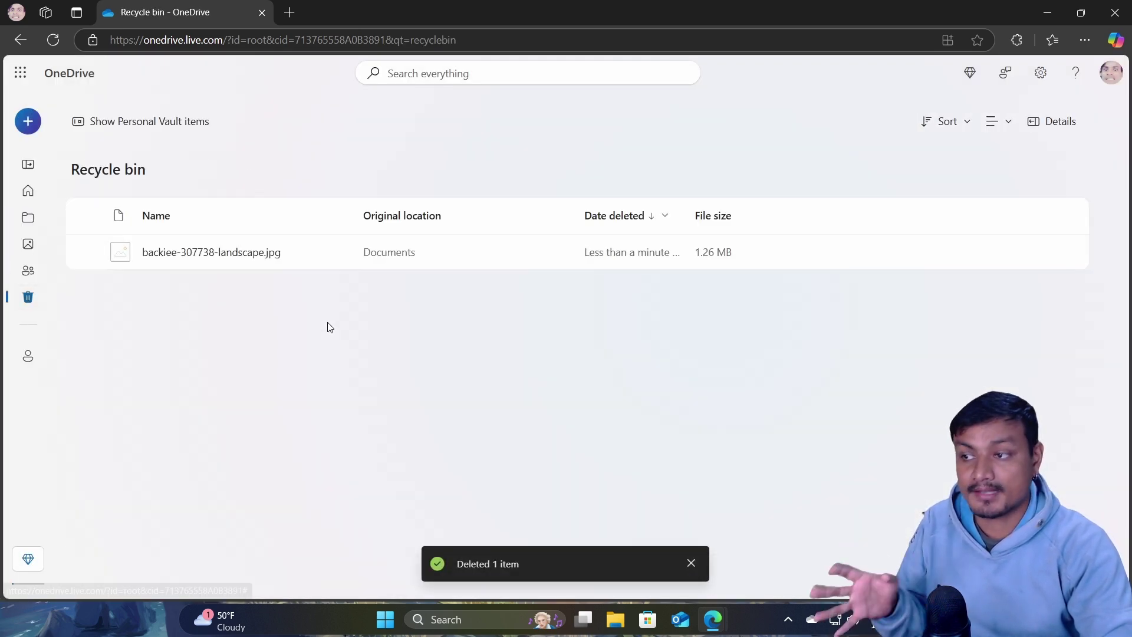
Permanently delete backiee-307738-landscape.jpg from the OneDrive Recycle bin.
{"action": "left_click", "coordinate": [89, 252]}
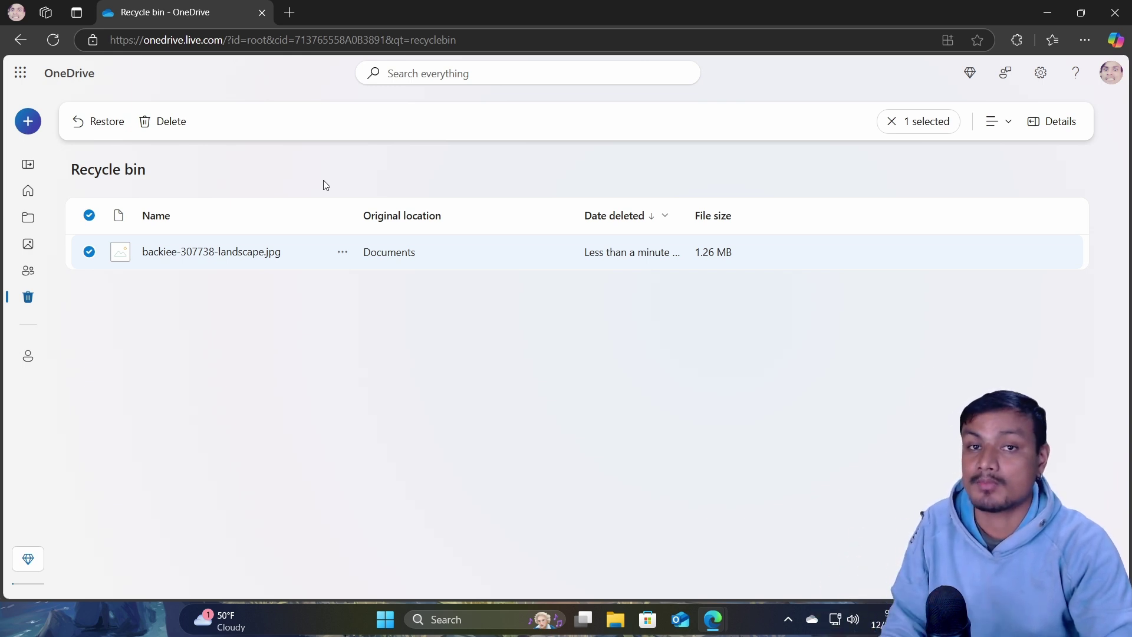
{"action": "left_click", "coordinate": [170, 123]}
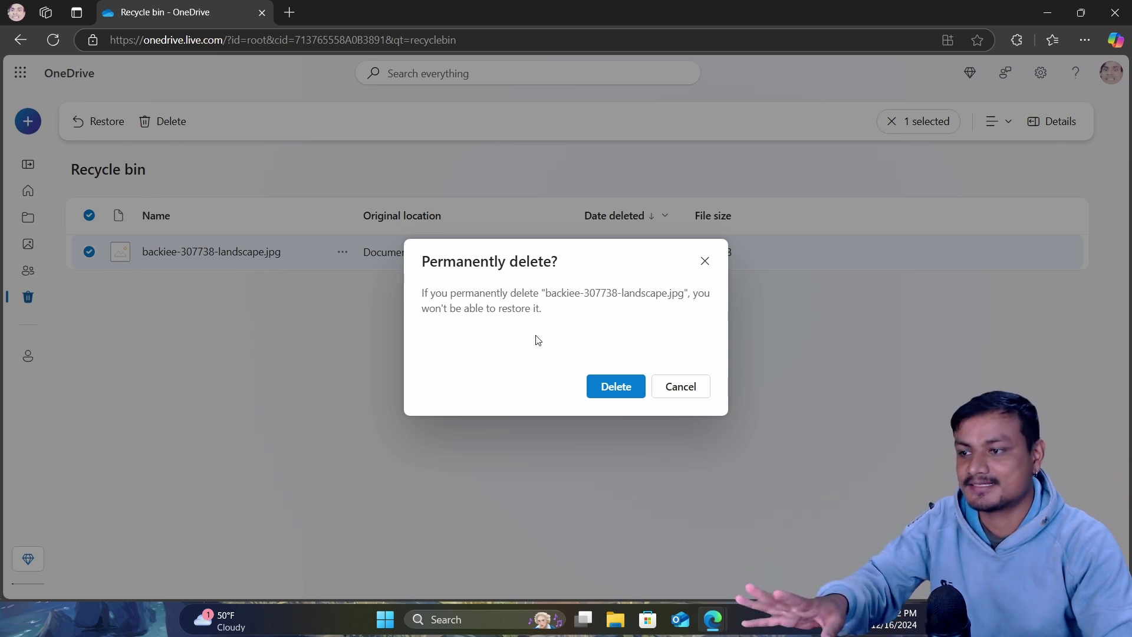
{"action": "left_click", "coordinate": [620, 396]}
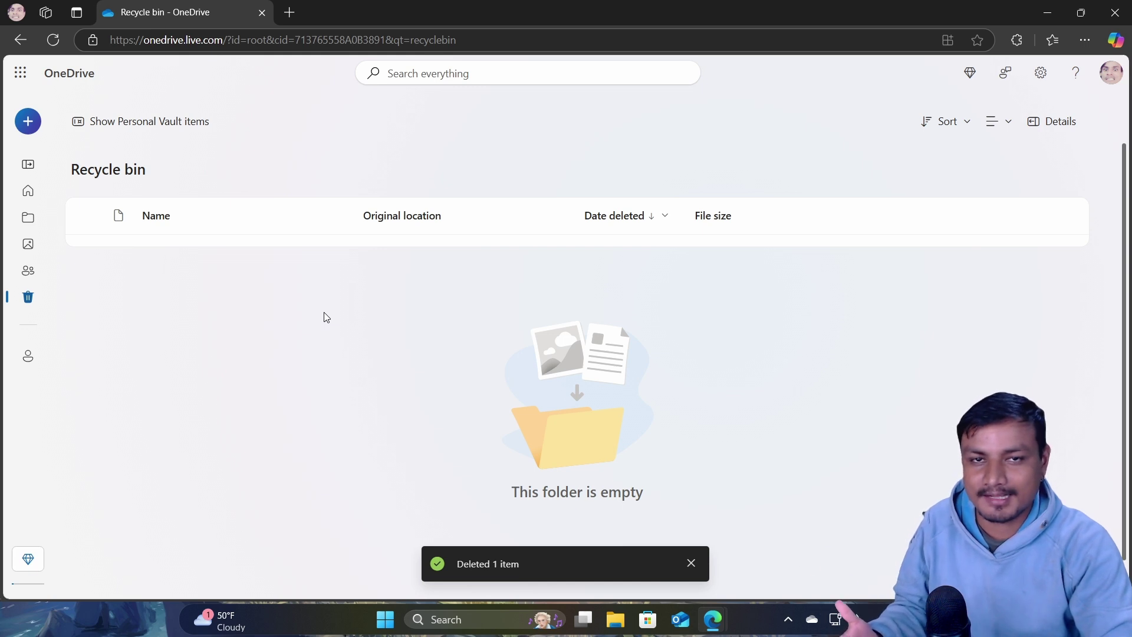
Check that My files and the Recycle bin no longer hold the JPG, then minimize the browser.
{"action": "left_click", "coordinate": [24, 216]}
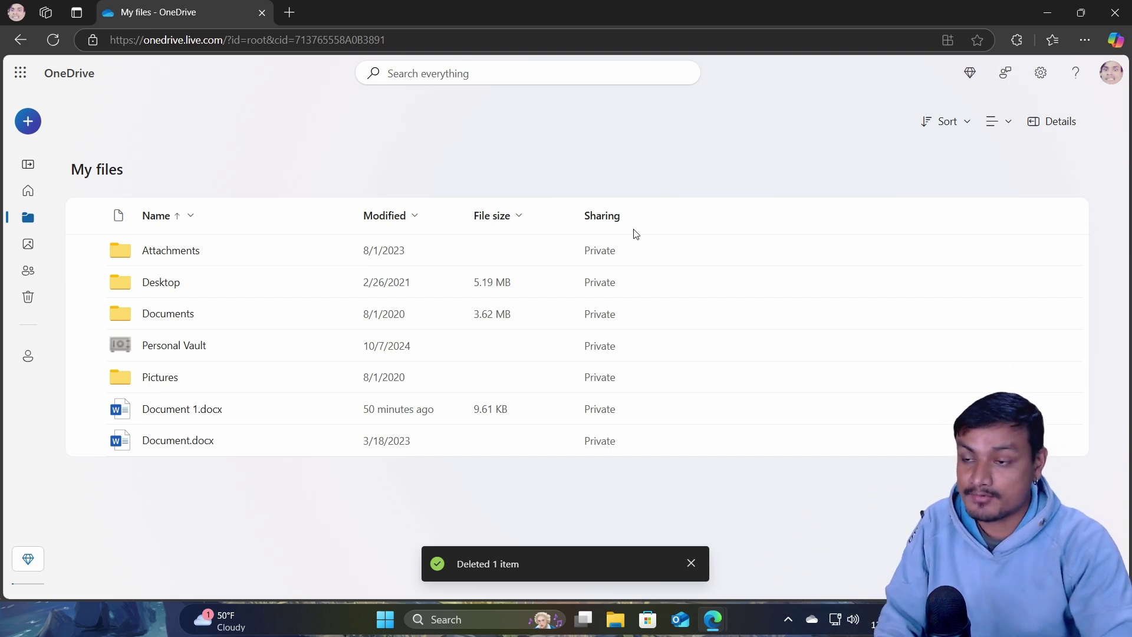
{"action": "left_click", "coordinate": [28, 296]}
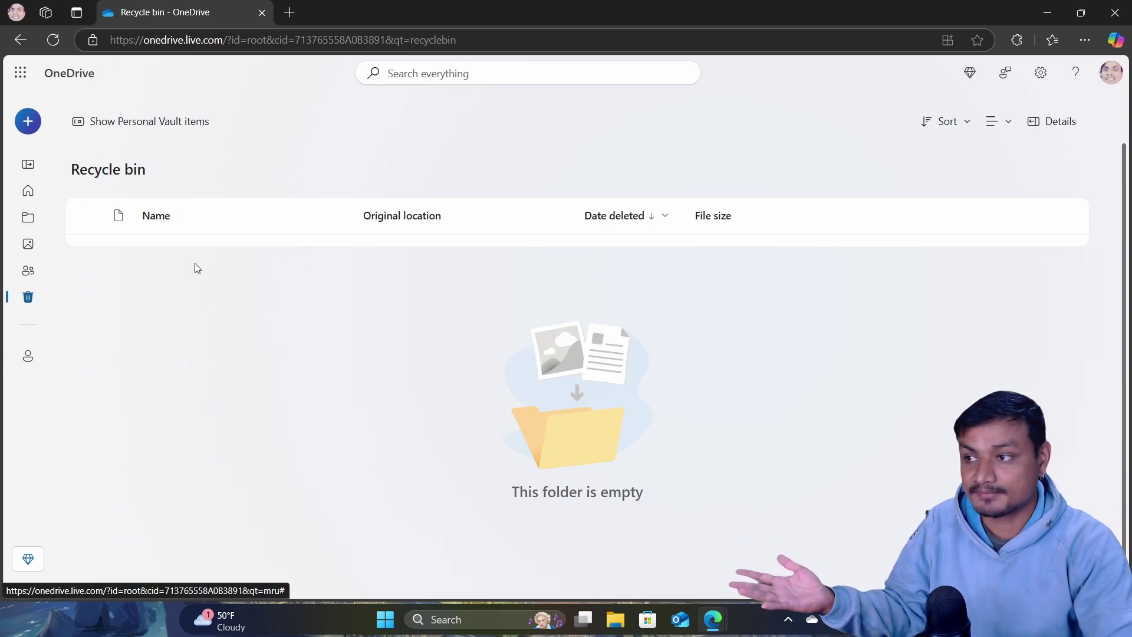
{"action": "left_click", "coordinate": [11, 193]}
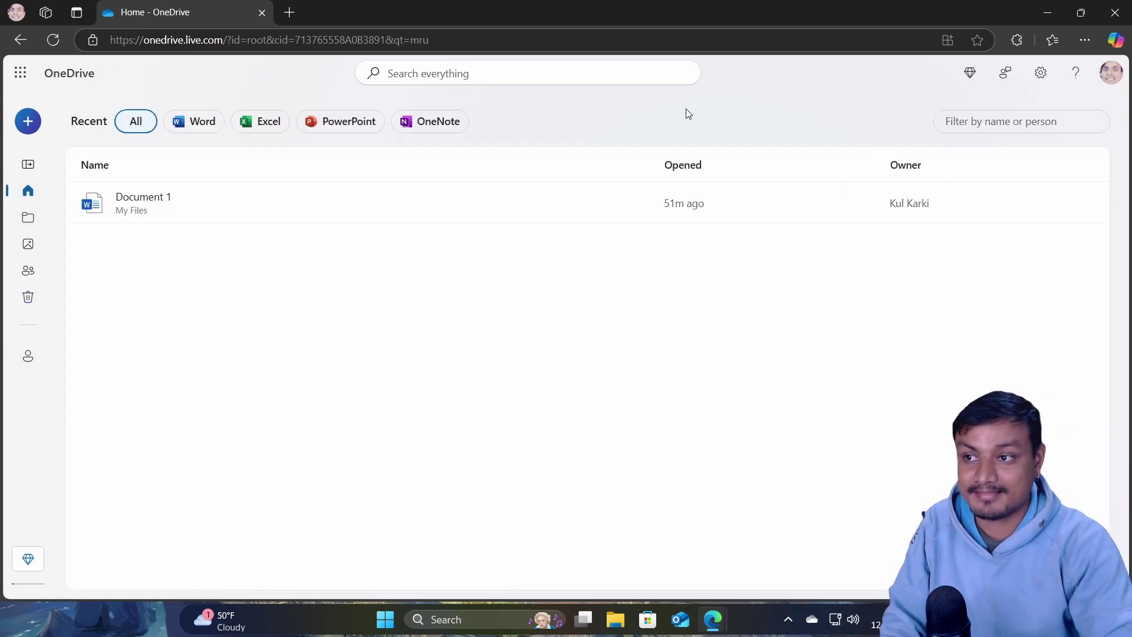
{"action": "left_click", "coordinate": [1047, 13]}
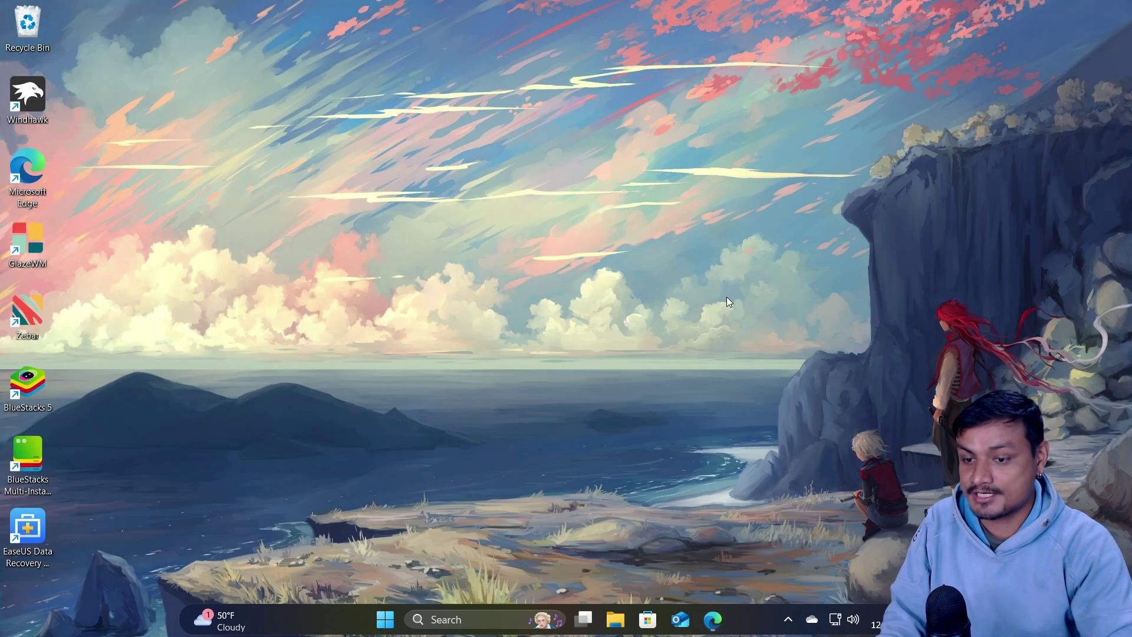
Maximize the EaseUS website and scroll the Data Recovery Wizard Free page to Free Download.
{"action": "mouse_move", "coordinate": [712, 618]}
{"action": "left_click", "coordinate": [760, 530]}
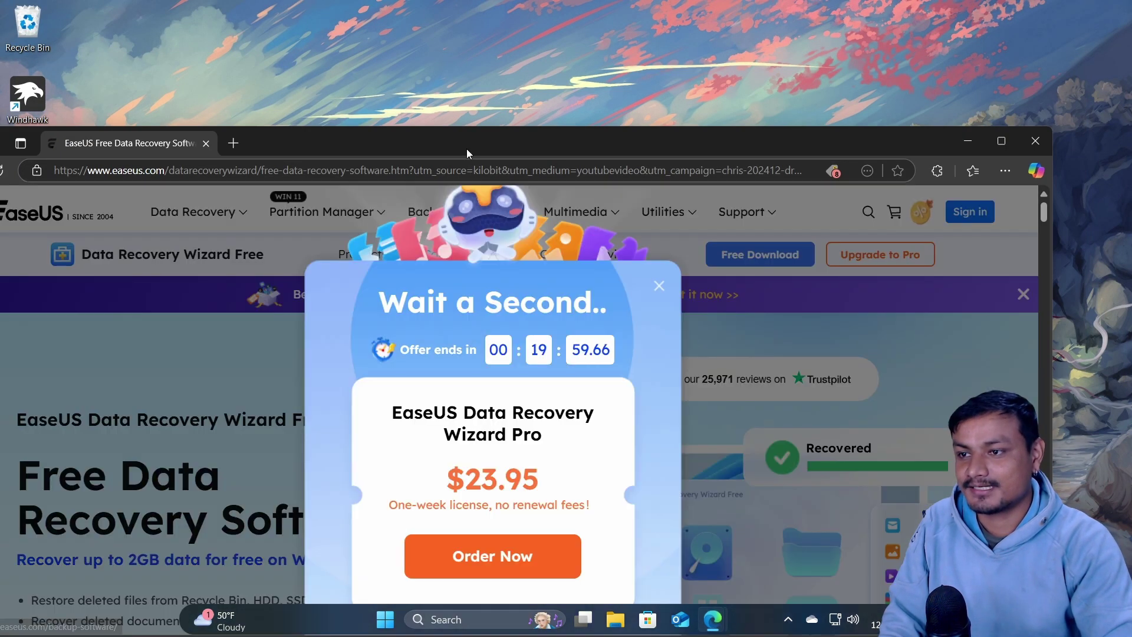
{"action": "left_click_drag", "start_coordinate": [466, 149], "coordinate": [471, 4]}
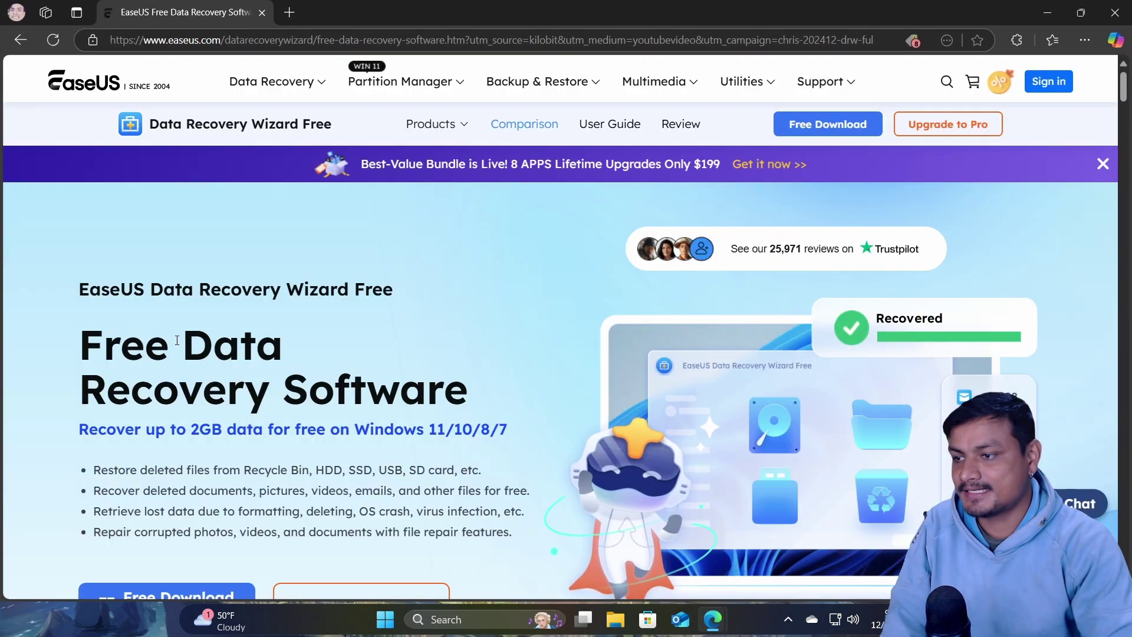
{"action": "left_click_drag", "start_coordinate": [169, 348], "coordinate": [271, 393]}
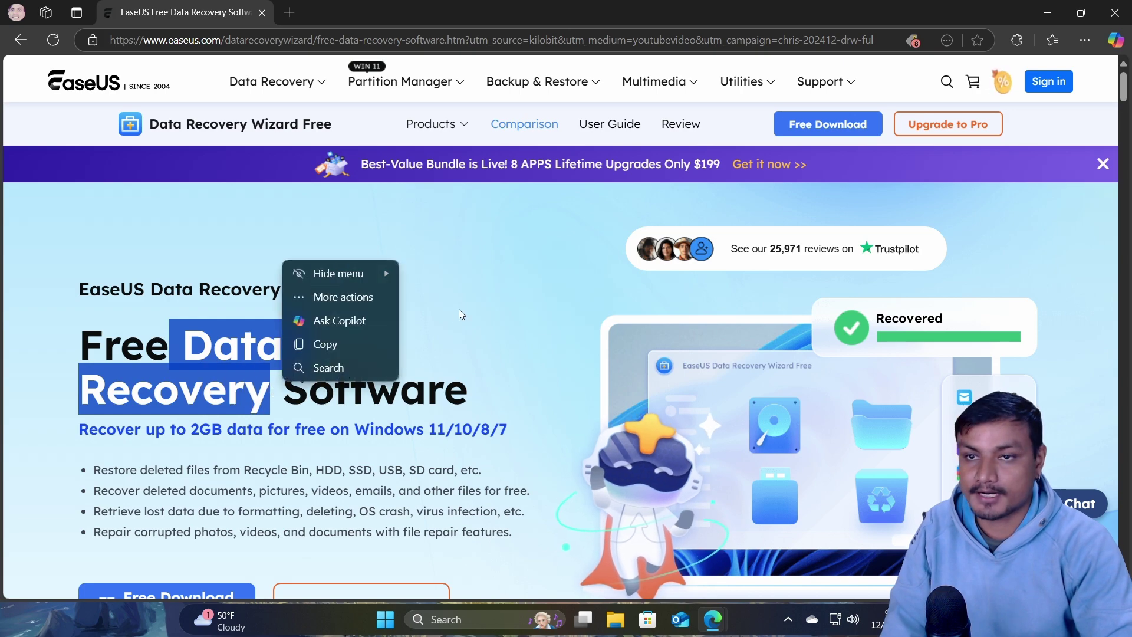
{"action": "scroll", "coordinate": [458, 309], "scroll_direction": "down", "scroll_amount": 4}
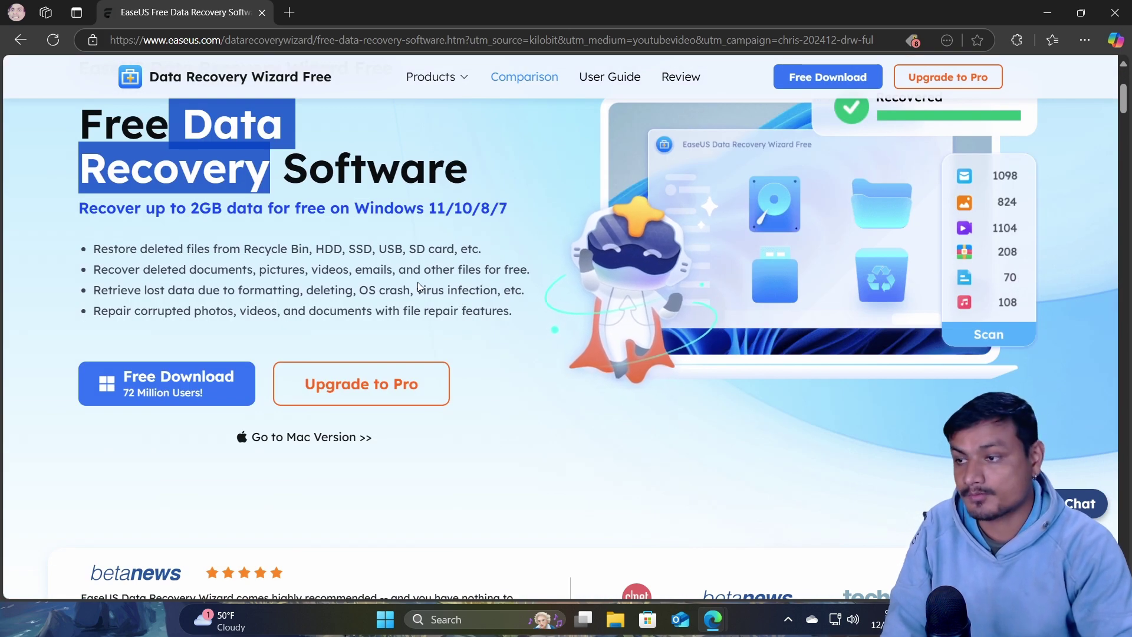
{"action": "scroll", "coordinate": [217, 372], "scroll_direction": "up", "scroll_amount": 1}
{"action": "scroll", "coordinate": [303, 245], "scroll_direction": "up", "scroll_amount": 2}
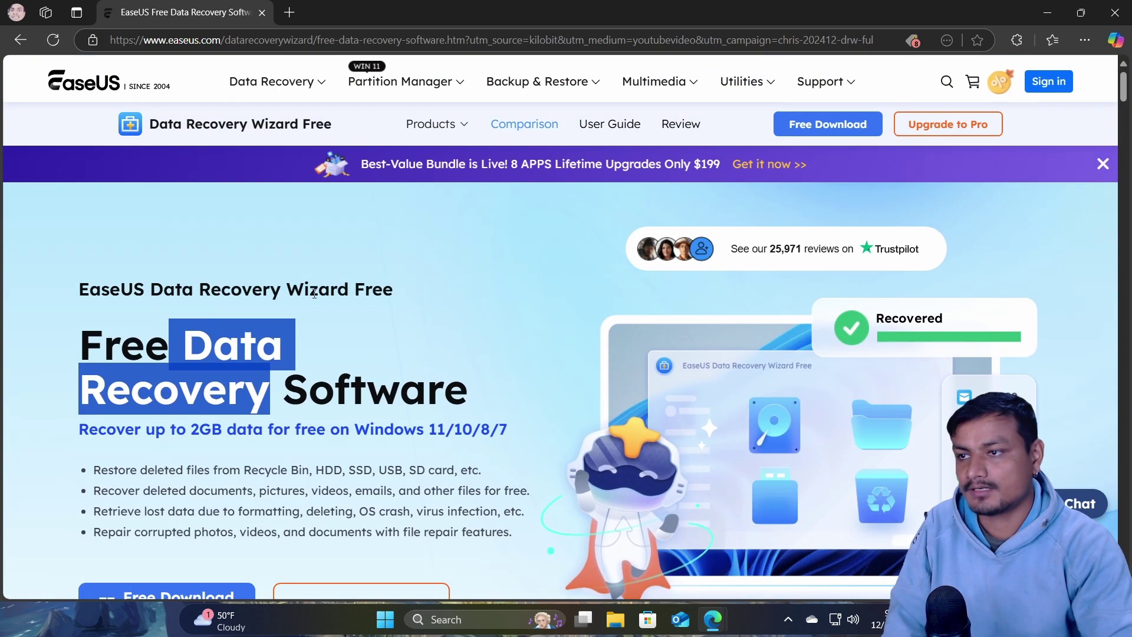
{"action": "scroll", "coordinate": [190, 317], "scroll_direction": "down", "scroll_amount": 3}
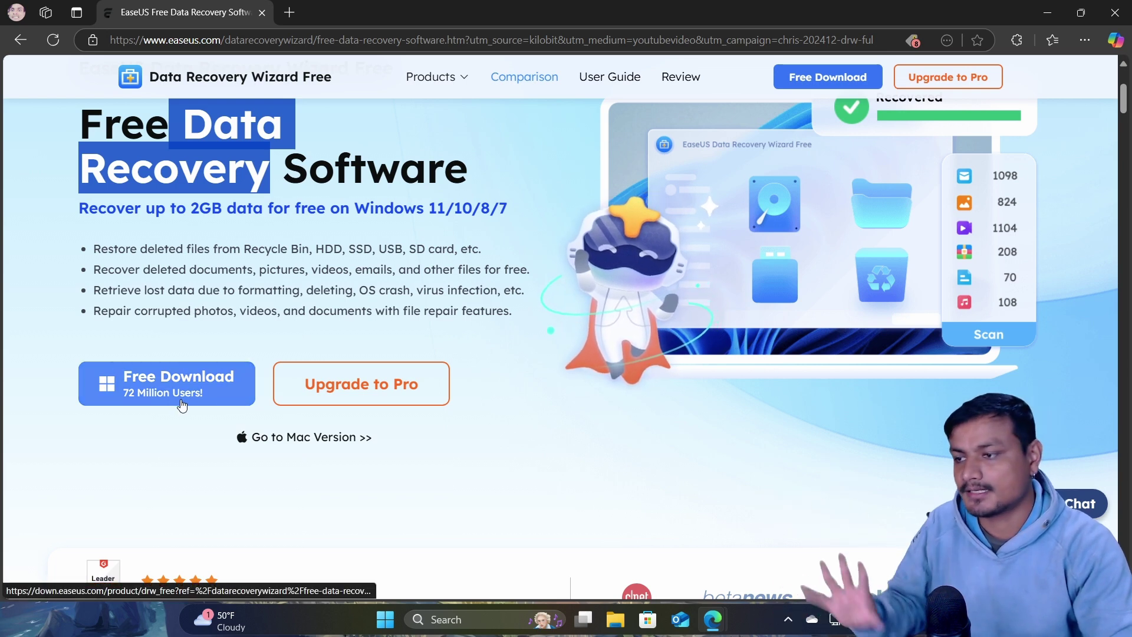
{"action": "scroll", "coordinate": [183, 402], "scroll_direction": "down", "scroll_amount": 2}
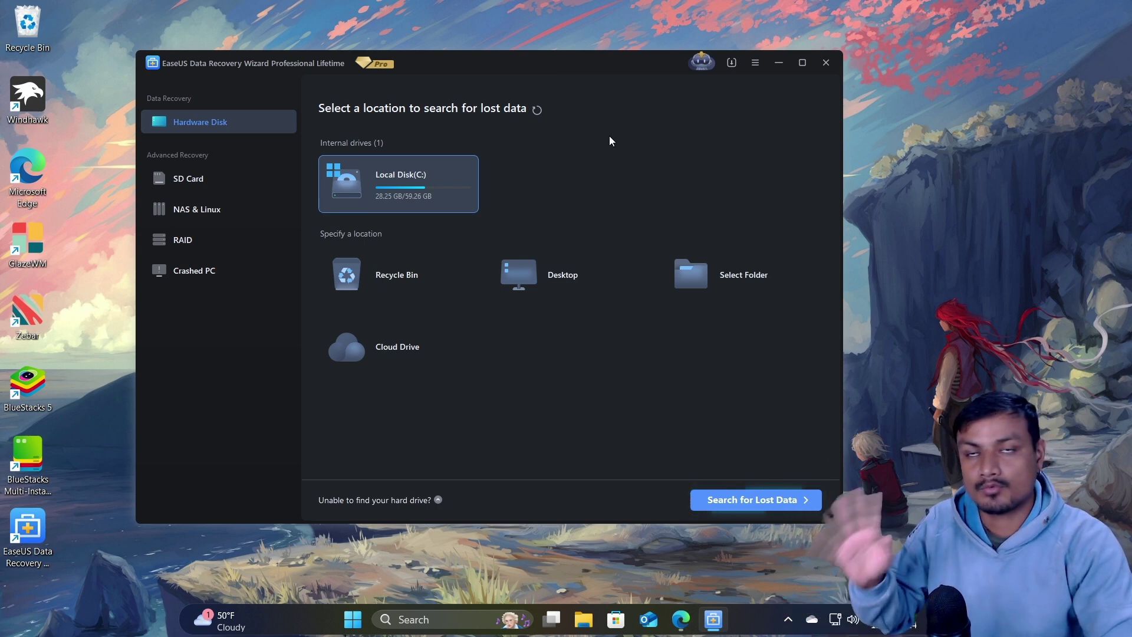
Start a quick scan of the local OneDrive folder via the Cloud Drive option.
{"action": "left_click", "coordinate": [410, 355]}
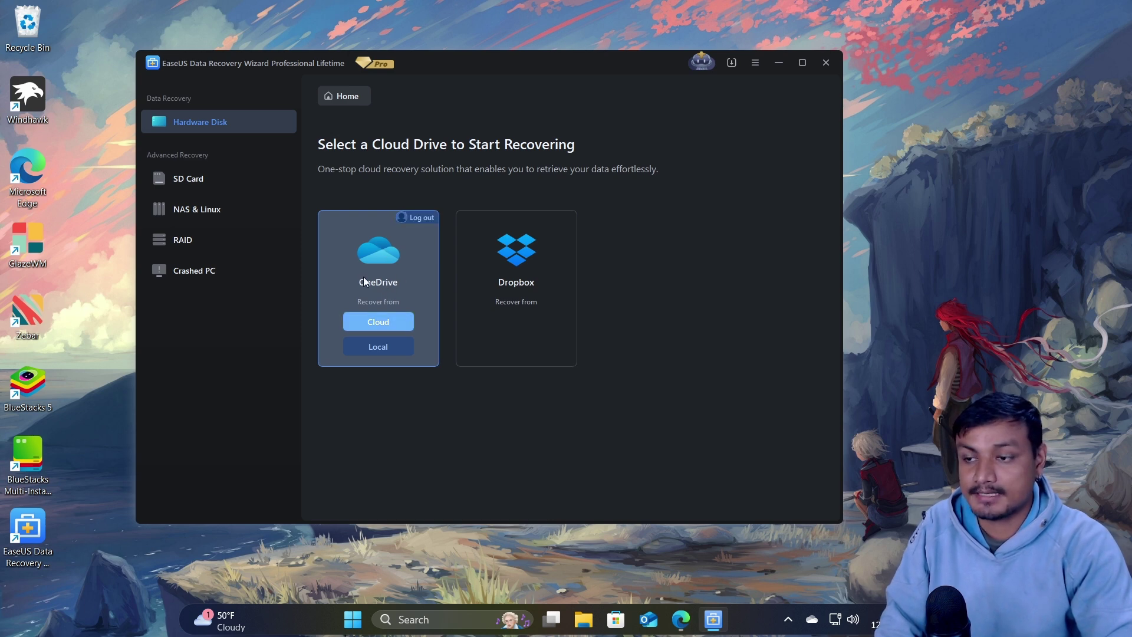
{"action": "left_click", "coordinate": [379, 349]}
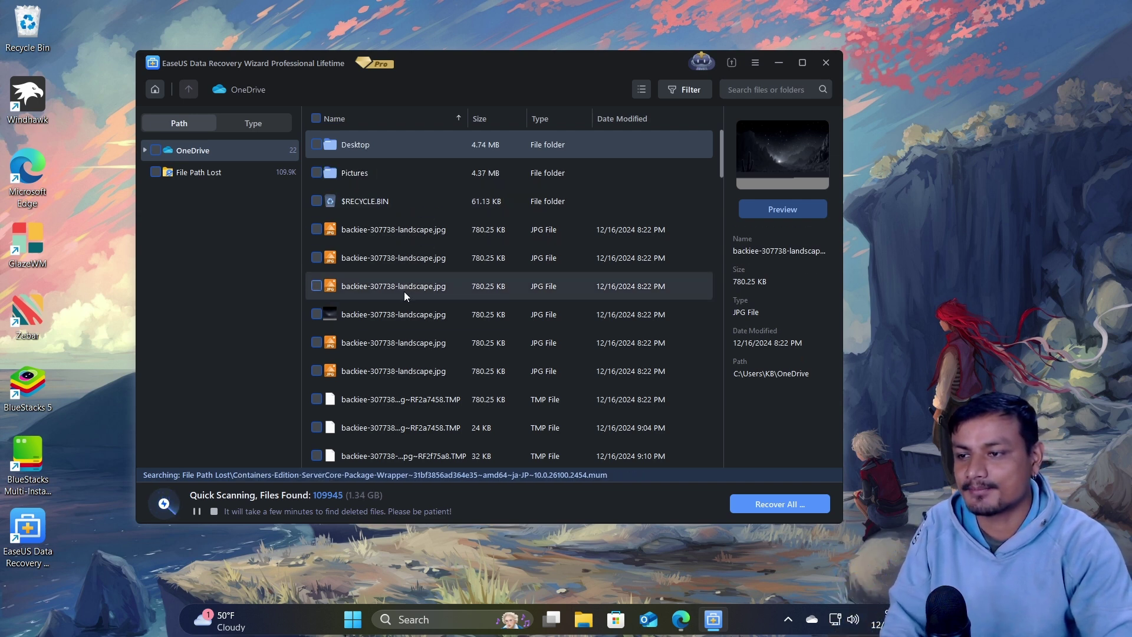
Check the wanted backiee-307738-landscape.jpg copies in the scan results, unchecking the third copy.
{"action": "scroll", "coordinate": [416, 323], "scroll_direction": "down", "scroll_amount": 2}
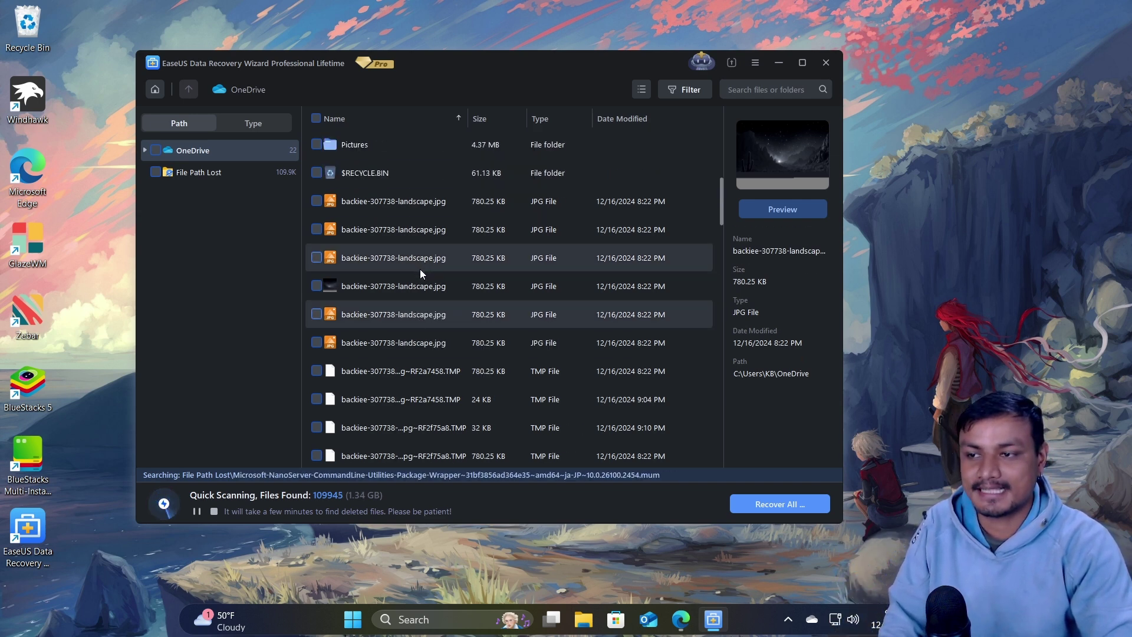
{"action": "left_click", "coordinate": [406, 260]}
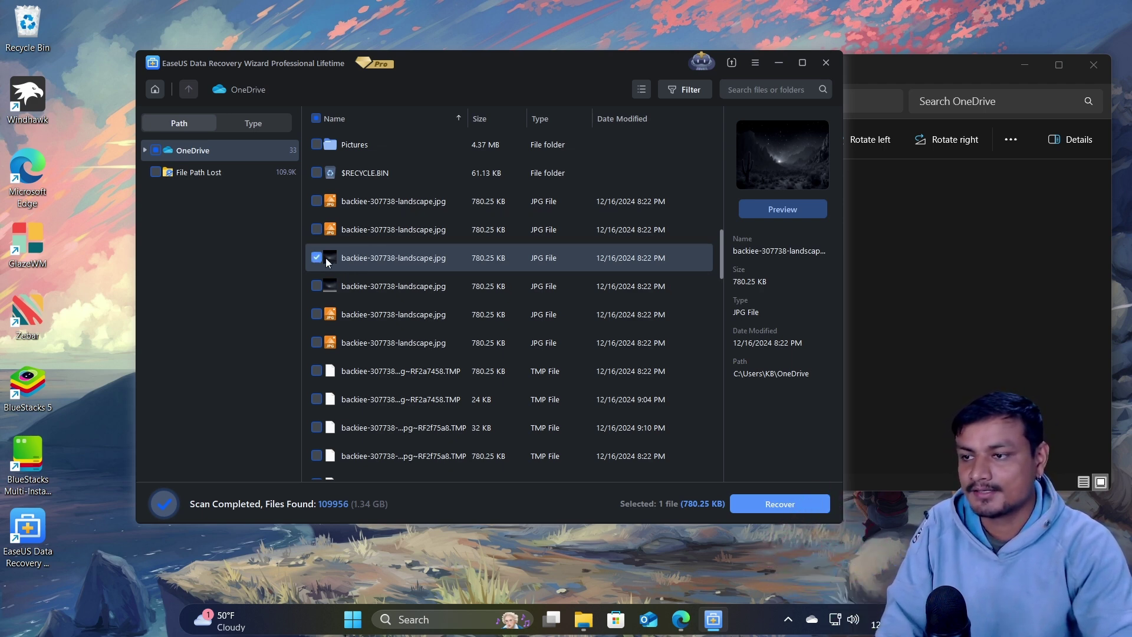
{"action": "left_click", "coordinate": [384, 200]}
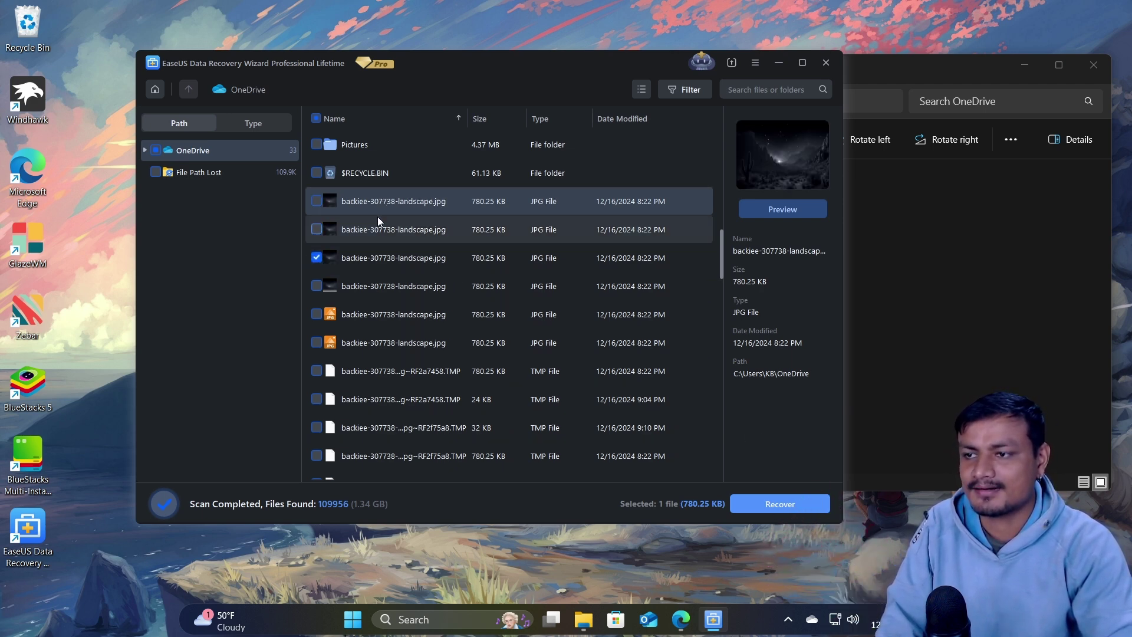
{"action": "left_click", "coordinate": [316, 201]}
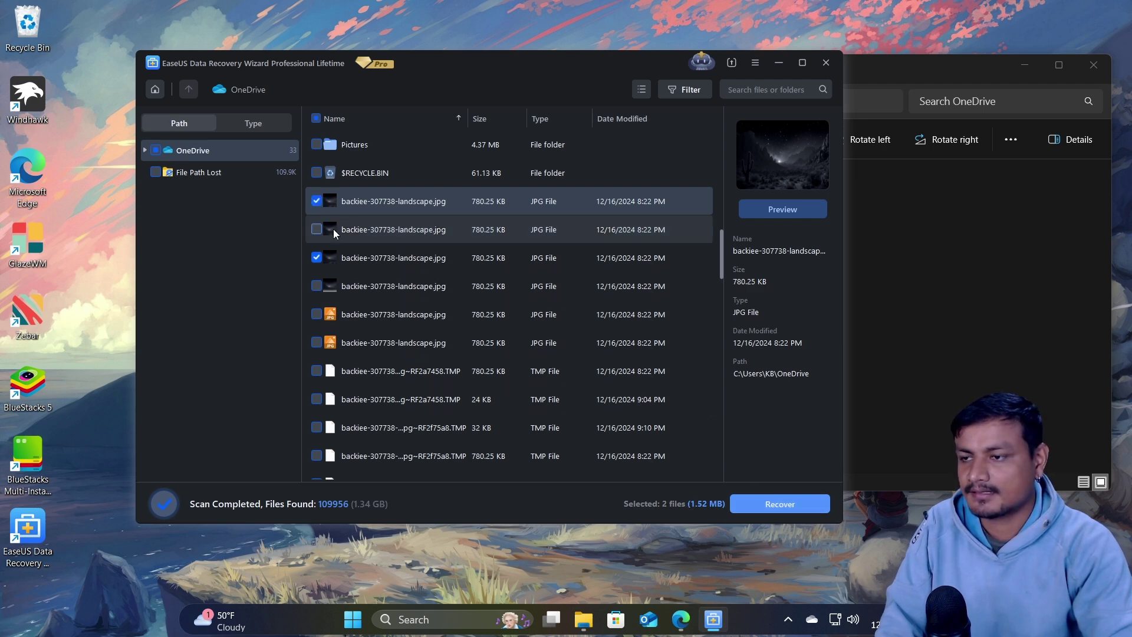
{"action": "left_click", "coordinate": [316, 258]}
{"action": "scroll", "coordinate": [440, 355], "scroll_direction": "up", "scroll_amount": 1}
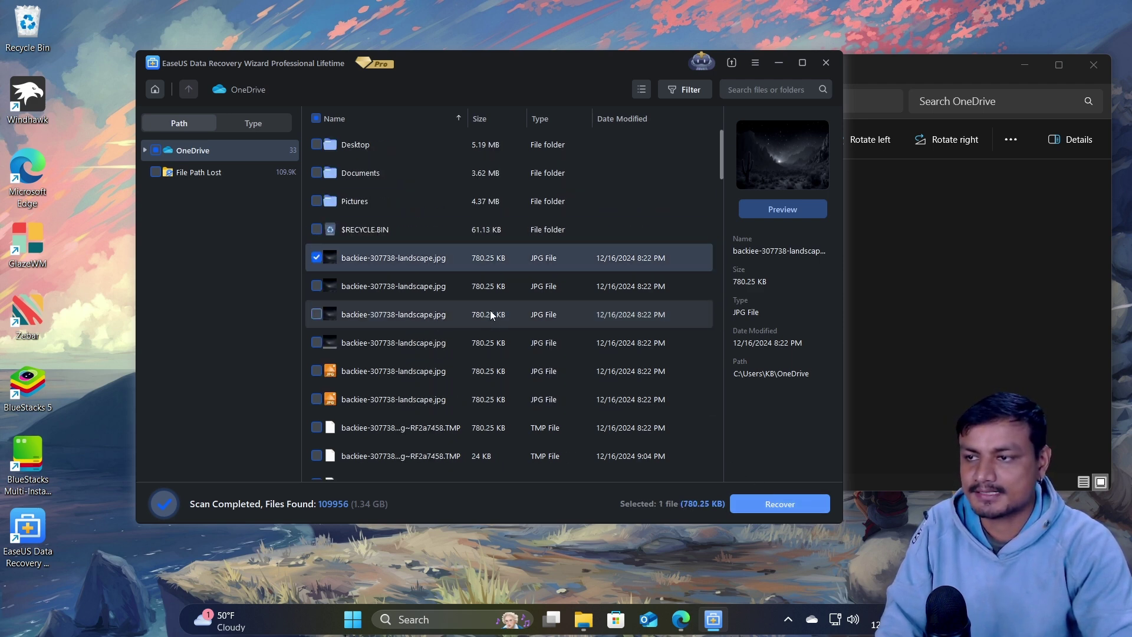
Recover the checked JPG into the Pictures folder, continuing past the same-drive warning.
{"action": "double_click", "coordinate": [476, 320]}
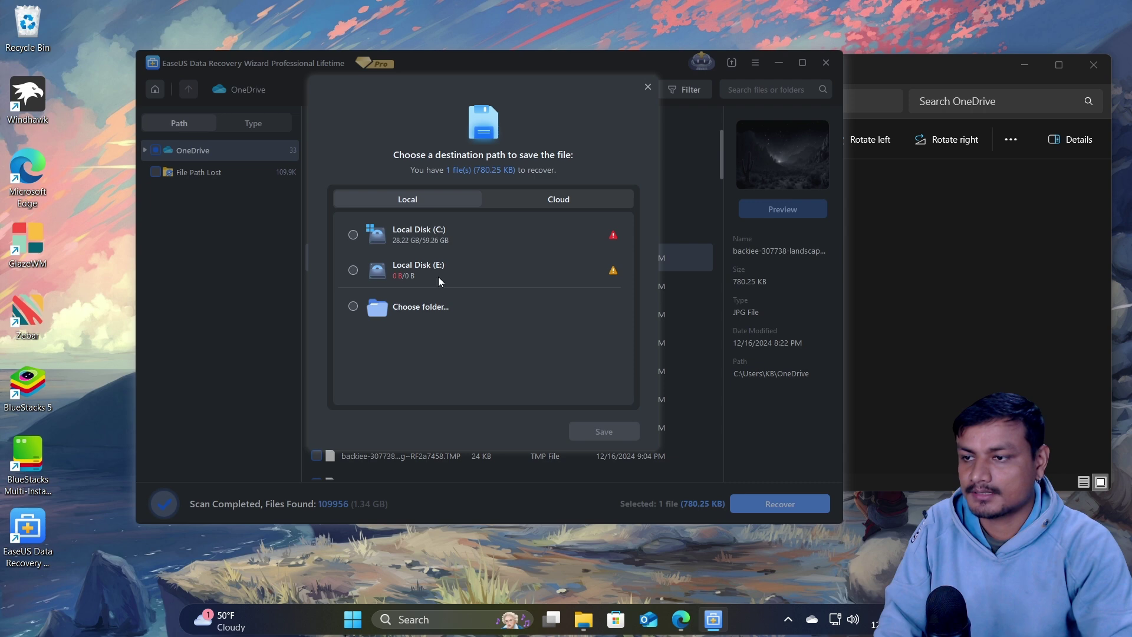
{"action": "left_click", "coordinate": [353, 307]}
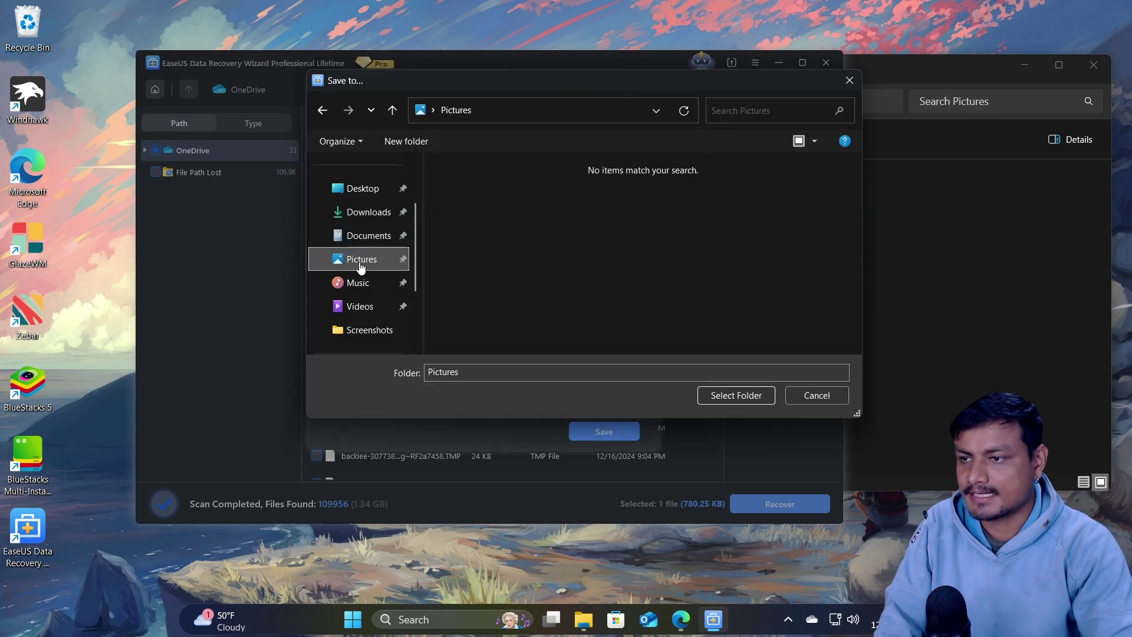
{"action": "left_click", "coordinate": [737, 394]}
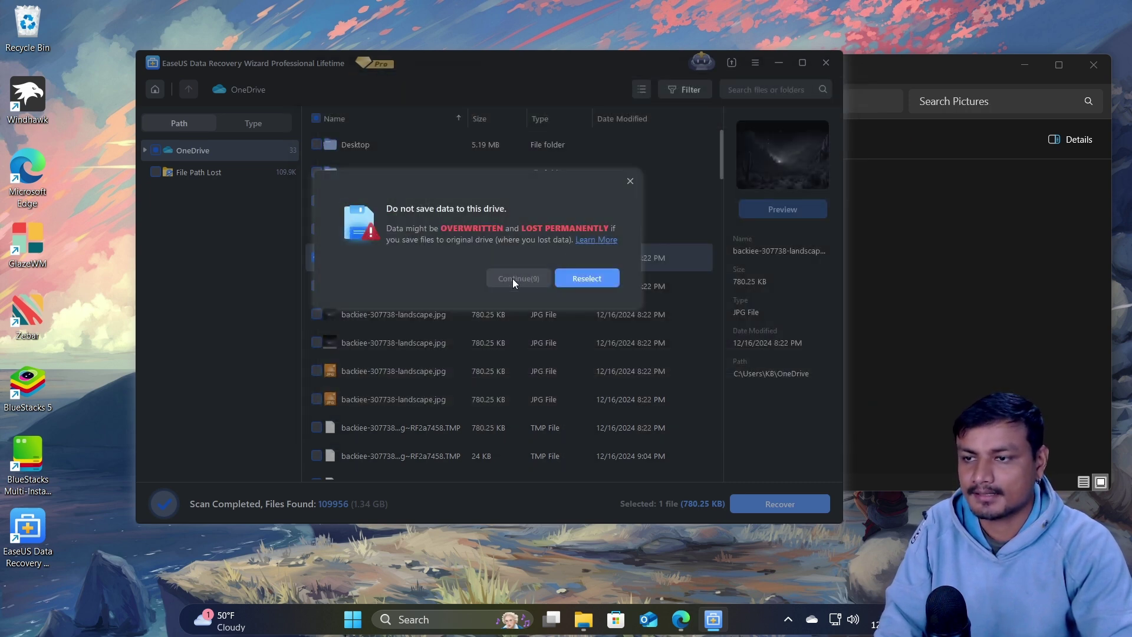
{"action": "left_click", "coordinate": [512, 278]}
{"action": "left_click_drag", "start_coordinate": [610, 176], "coordinate": [677, 80]}
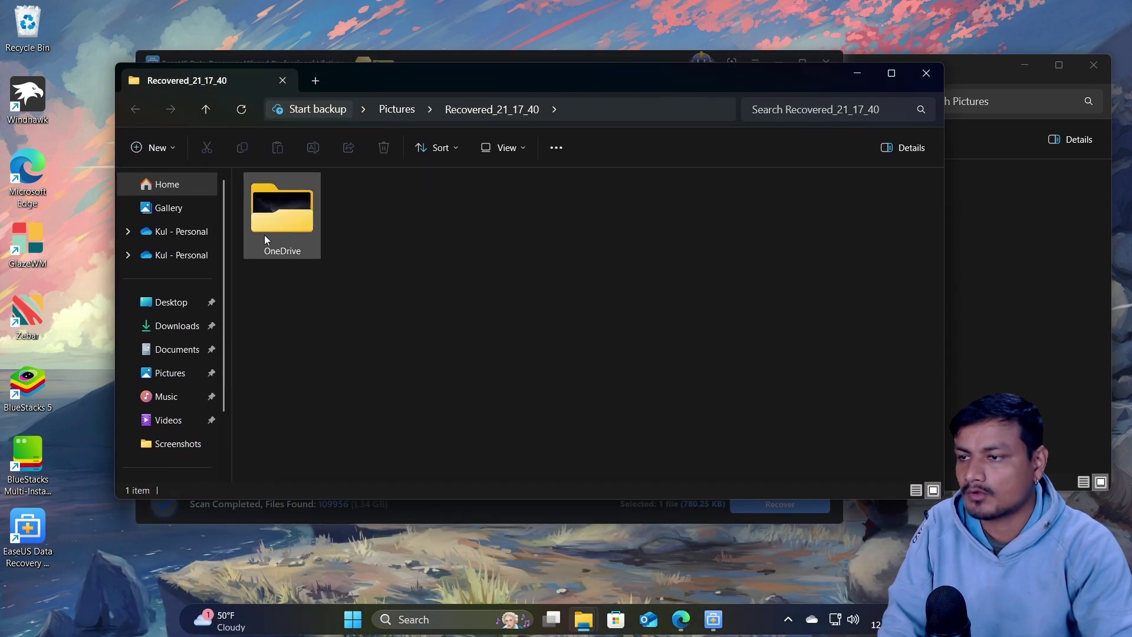
Open the recovered landscape JPG in Photos to confirm it is intact, then close it.
{"action": "double_click", "coordinate": [301, 235]}
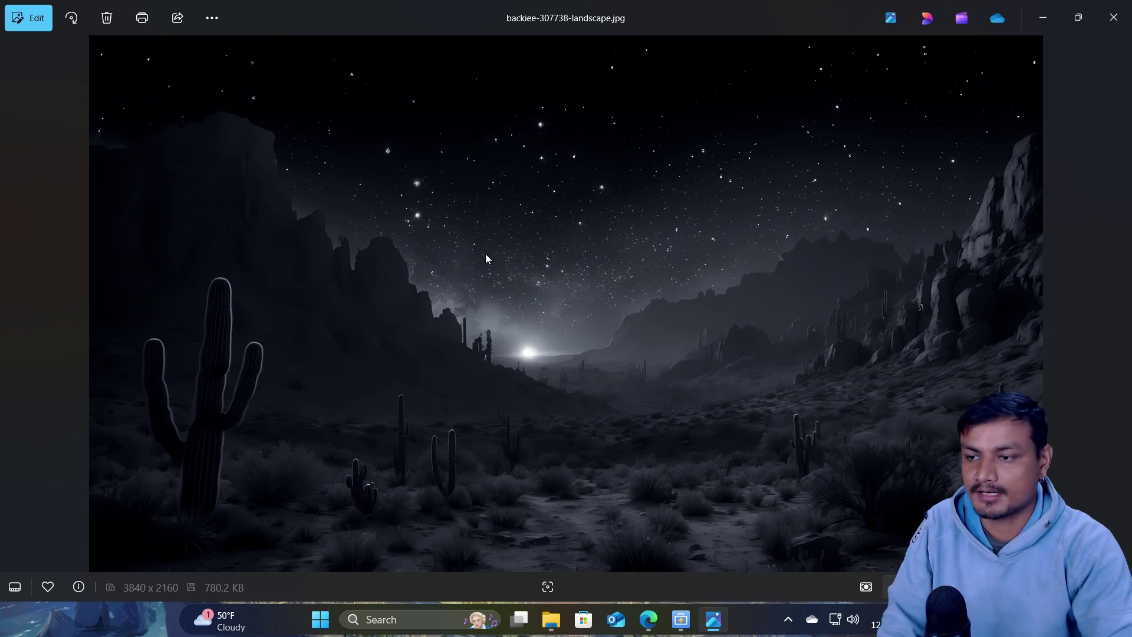
{"action": "left_click", "coordinate": [1113, 18]}
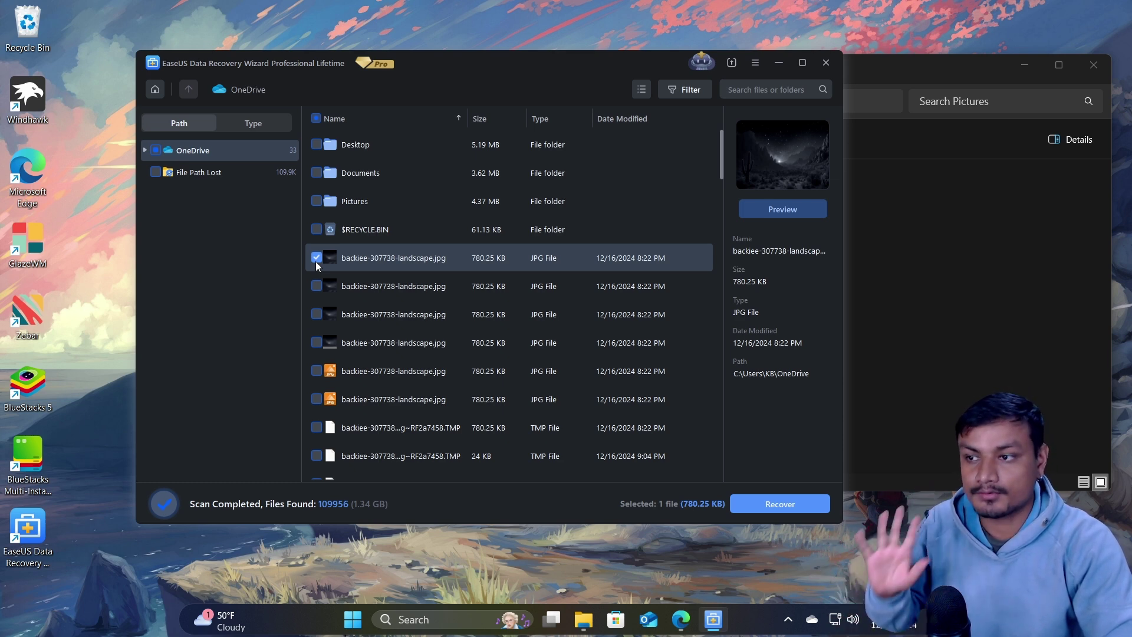
Show the personal OneDrive folder in File Explorer and select Document 1.docx.
{"action": "left_click", "coordinate": [782, 62]}
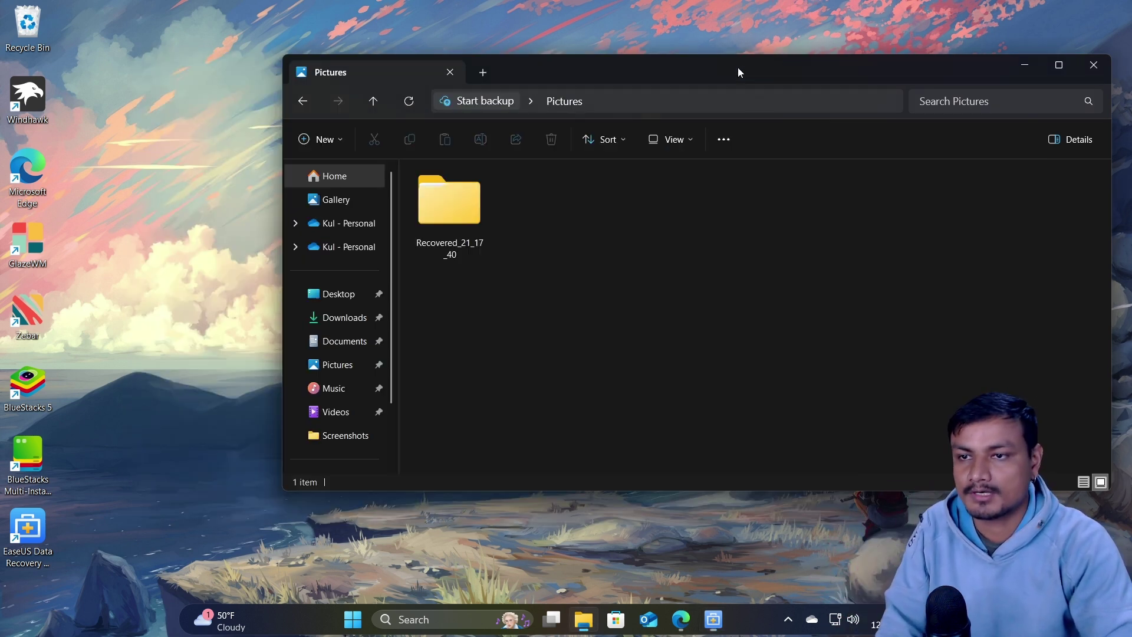
{"action": "left_click_drag", "start_coordinate": [771, 72], "coordinate": [598, 70]}
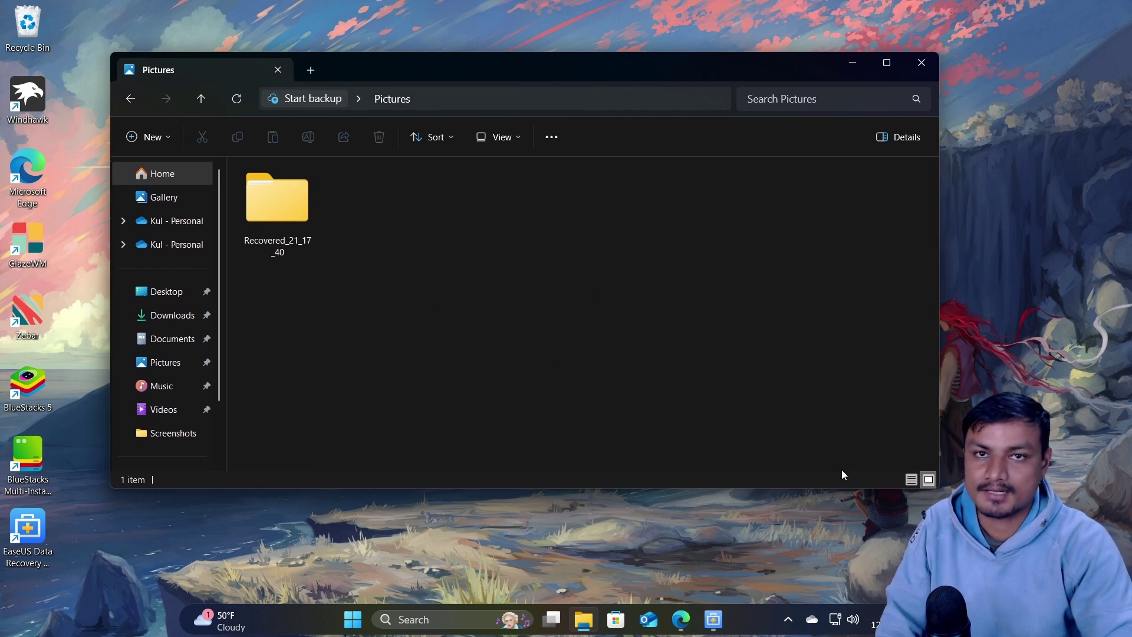
{"action": "left_click", "coordinate": [303, 99]}
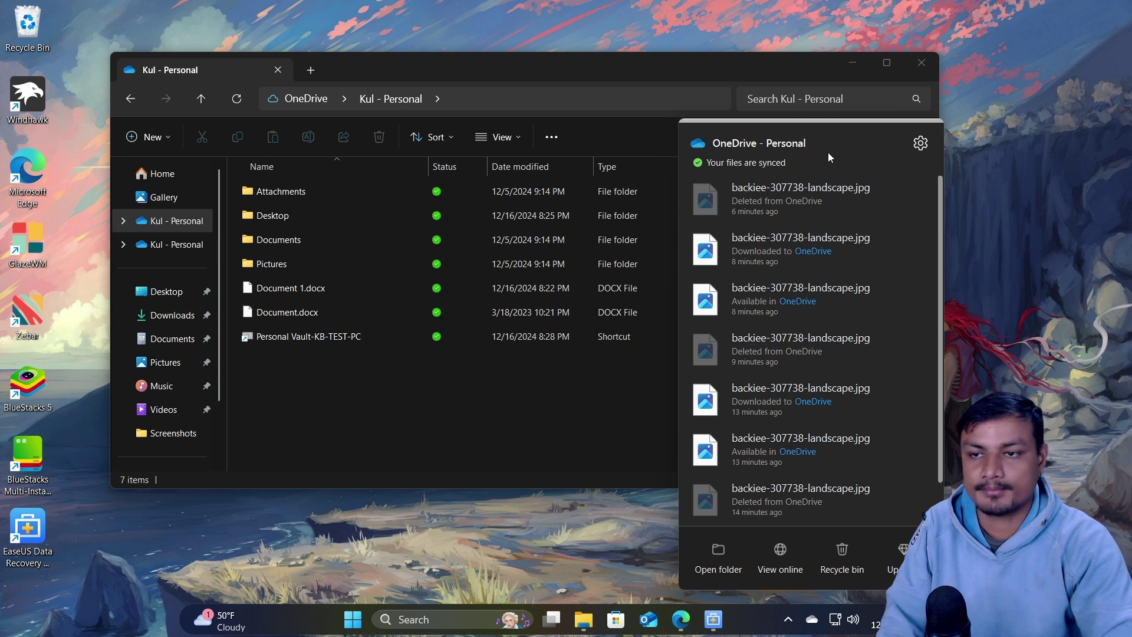
{"action": "left_click", "coordinate": [350, 388]}
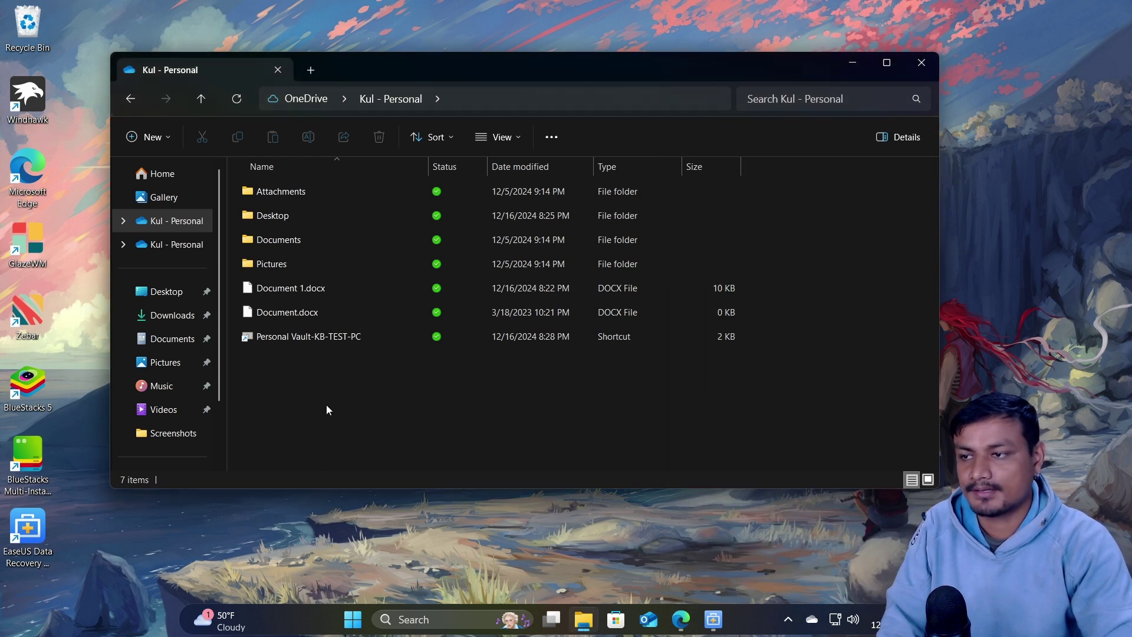
{"action": "left_click_drag", "start_coordinate": [326, 404], "coordinate": [394, 193]}
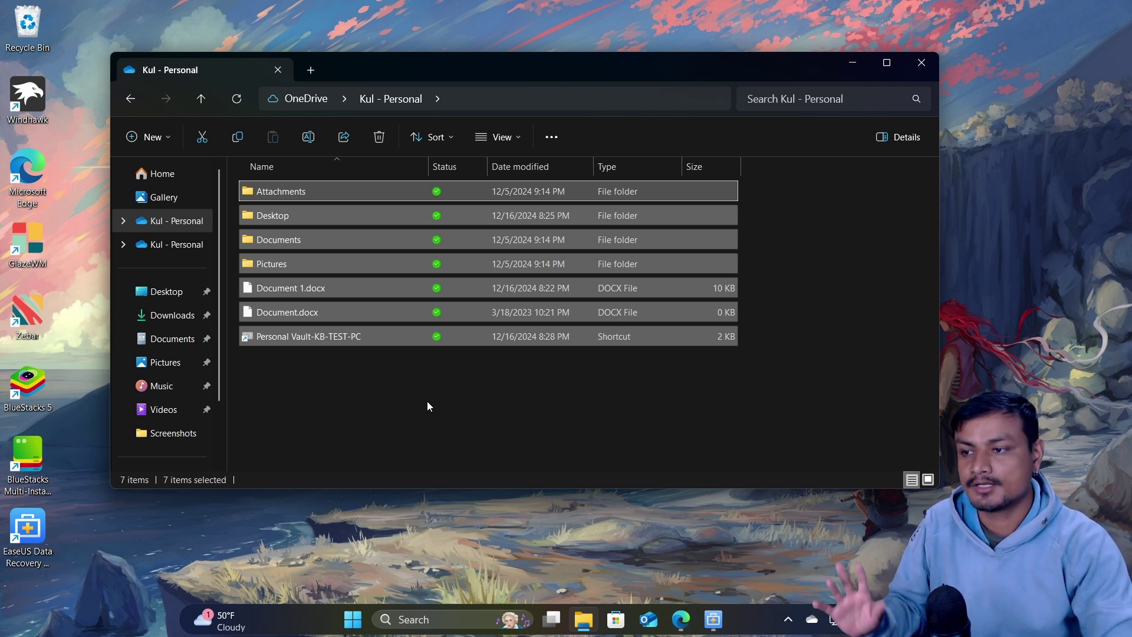
{"action": "left_click", "coordinate": [427, 406]}
{"action": "left_click", "coordinate": [338, 292]}
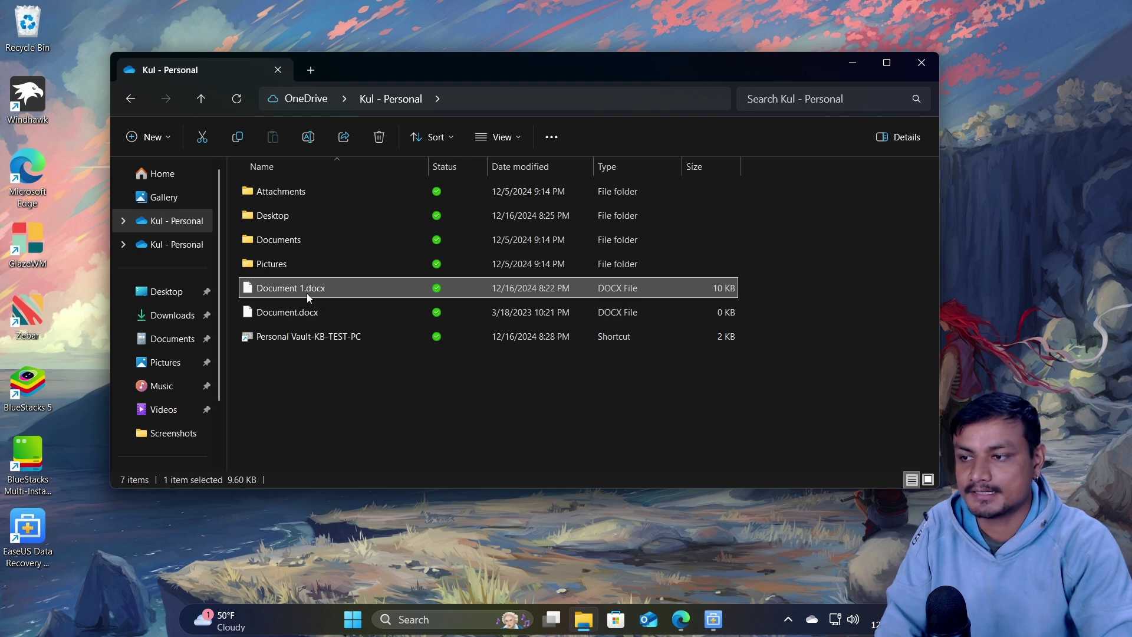
Delete Document 1.docx and Document.docx from the local OneDrive folder.
{"action": "left_click", "coordinate": [376, 140]}
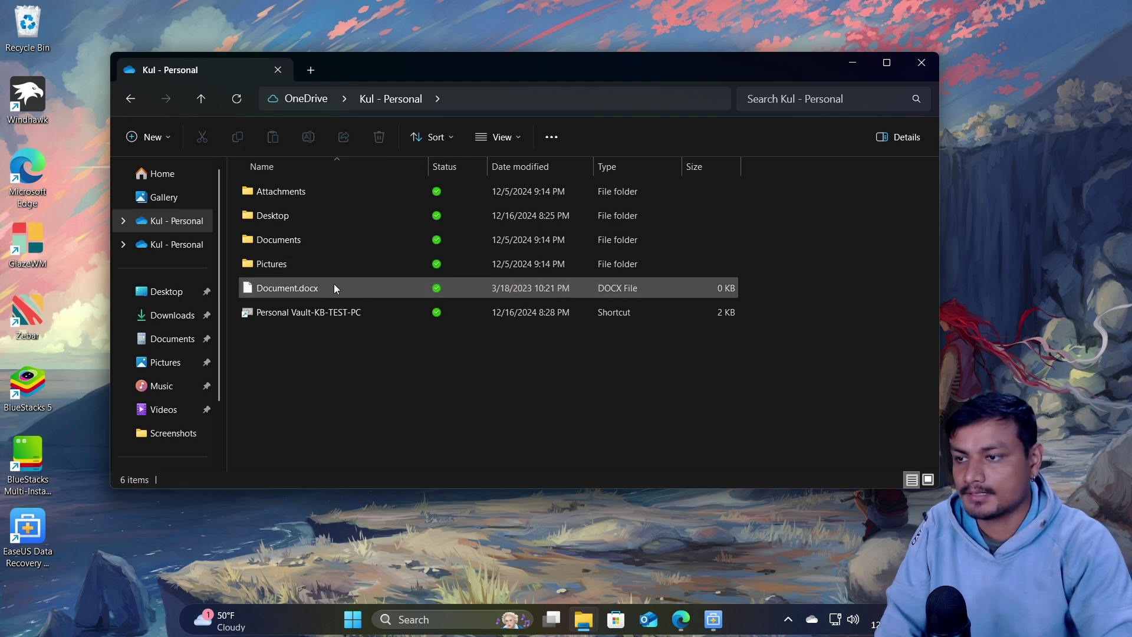
{"action": "left_click", "coordinate": [334, 286]}
{"action": "left_click", "coordinate": [379, 138]}
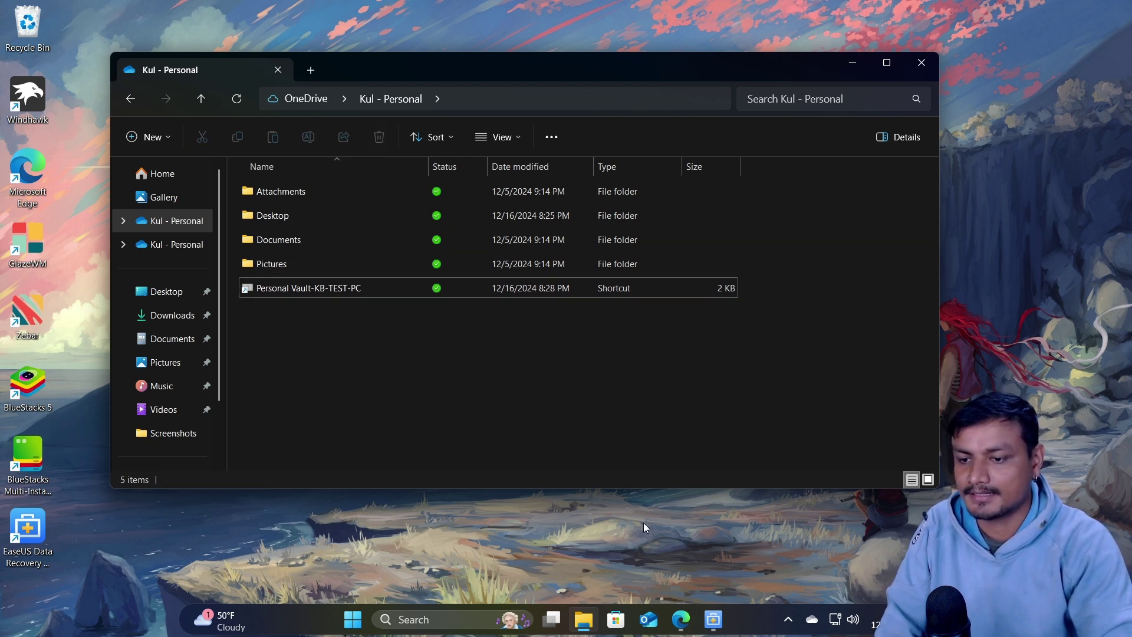
{"action": "left_click", "coordinate": [680, 618]}
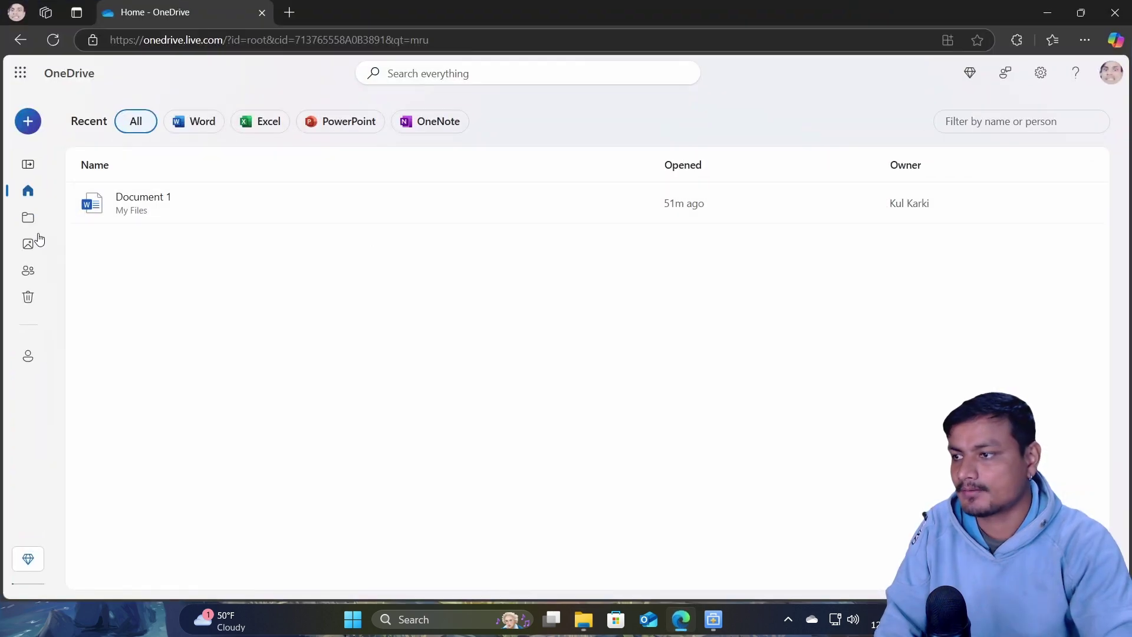
Verify OneDrive web's My files shows only the five folders, then open the local OneDrive folder.
{"action": "left_click", "coordinate": [28, 218]}
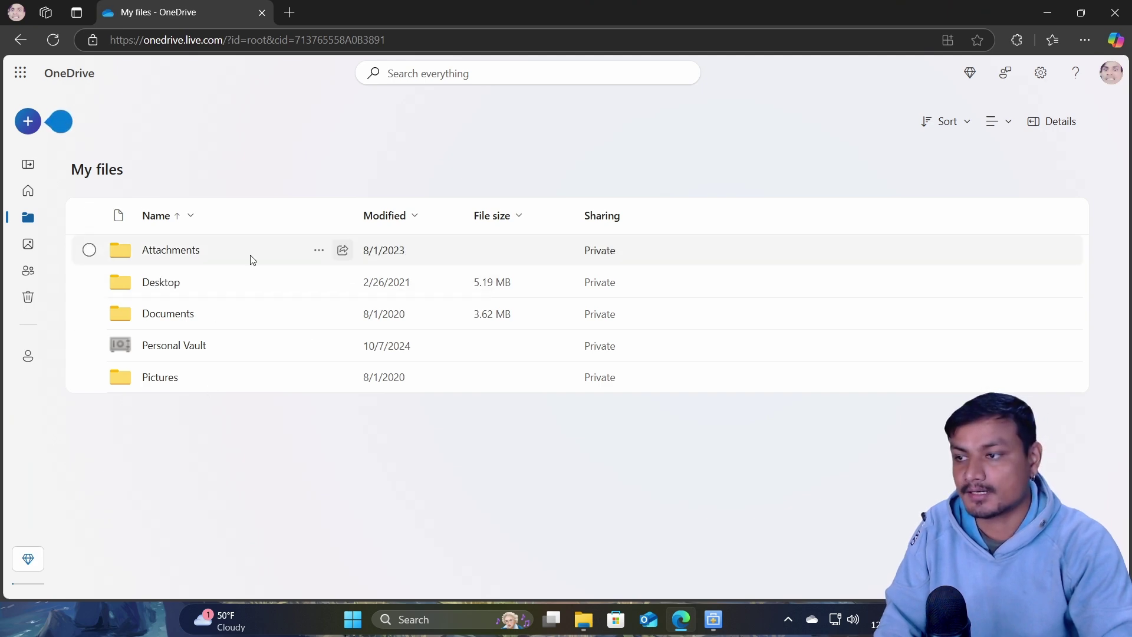
{"action": "left_click", "coordinate": [59, 122]}
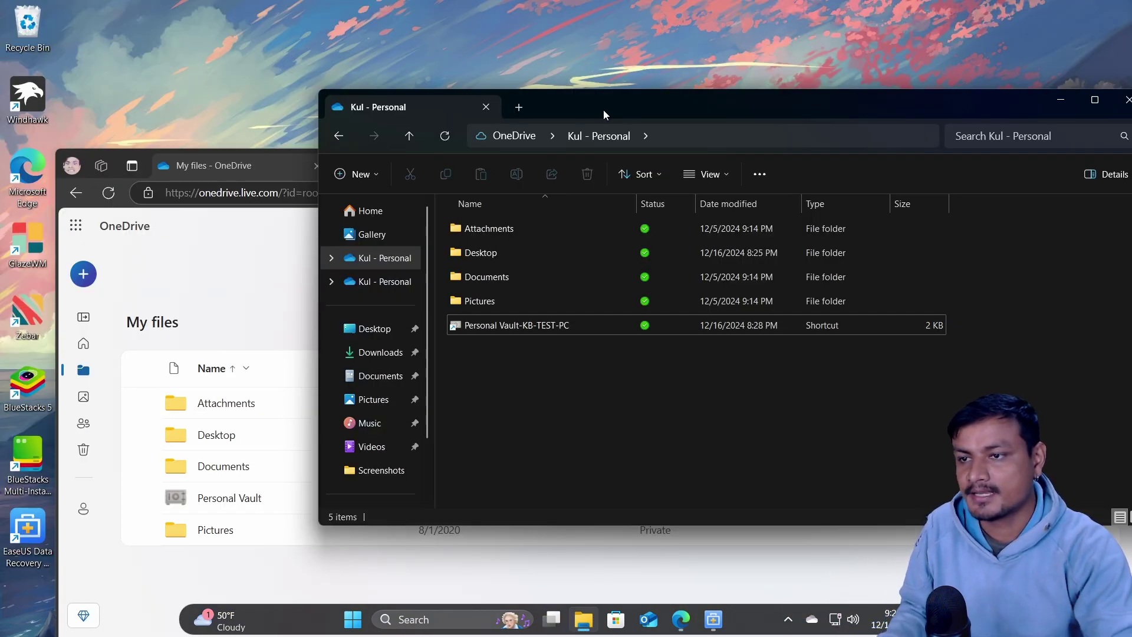
Reposition the File Explorer window and box-select the five remaining OneDrive items.
{"action": "left_click_drag", "start_coordinate": [604, 109], "coordinate": [630, 127]}
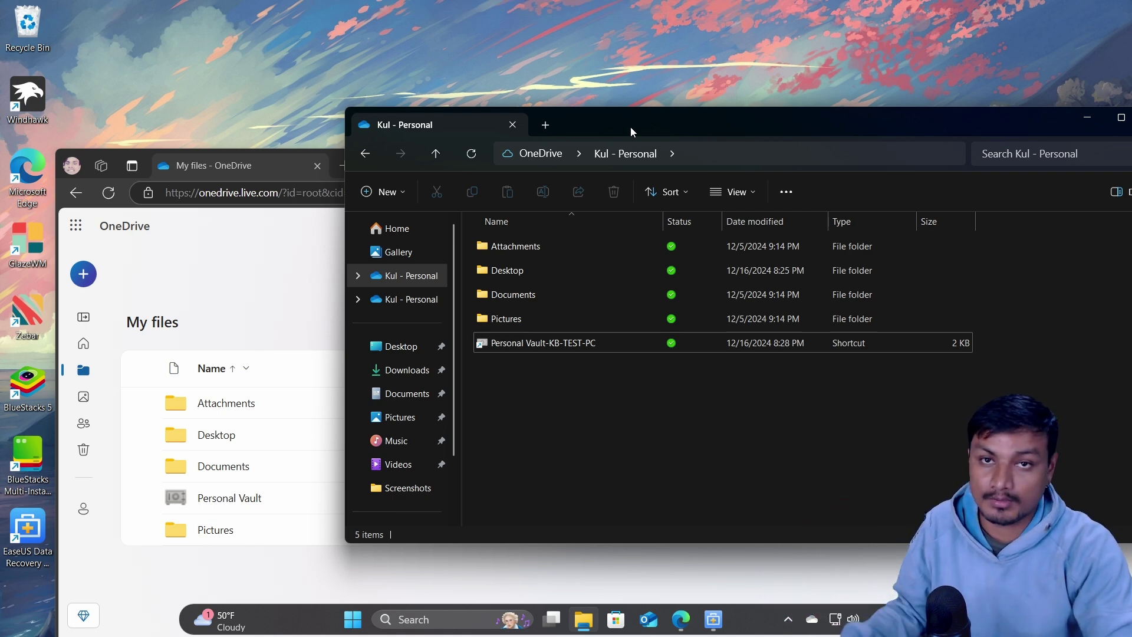
{"action": "left_click_drag", "start_coordinate": [631, 126], "coordinate": [615, 125]}
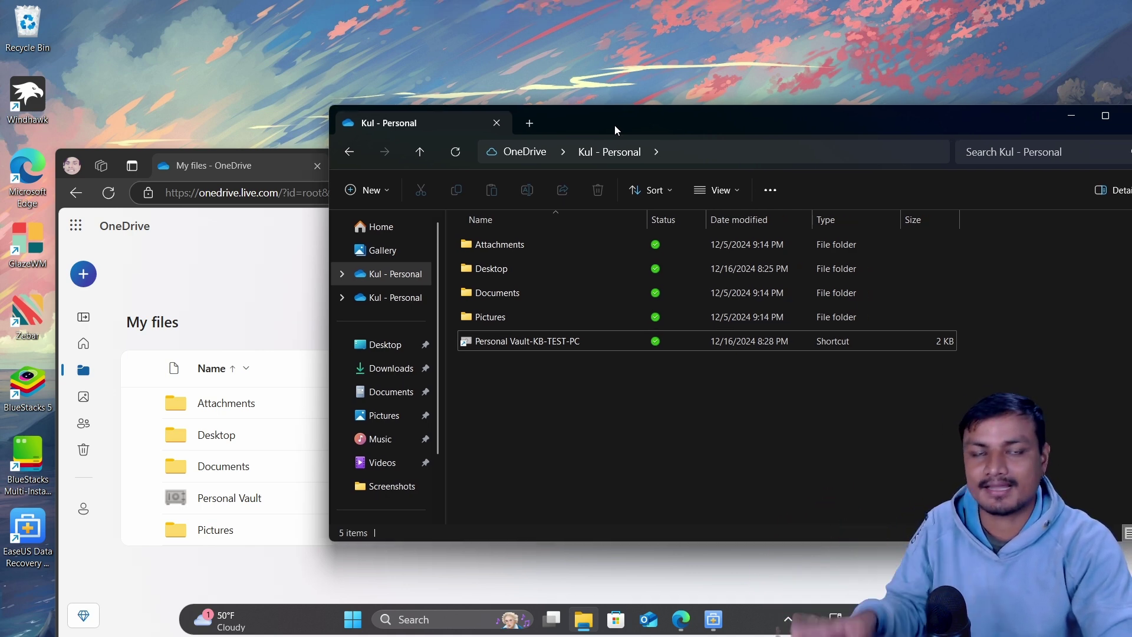
{"action": "left_click_drag", "start_coordinate": [535, 414], "coordinate": [566, 253]}
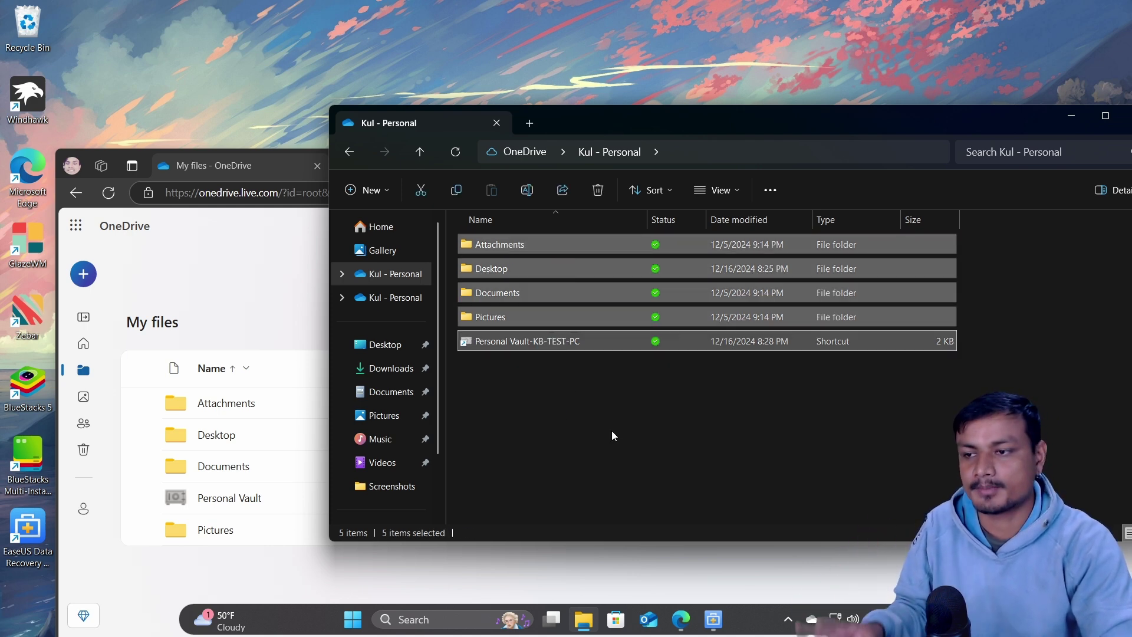
Minimize Explorer and Edge to bring EaseUS back on its cloud-drive page.
{"action": "left_click", "coordinate": [1071, 115]}
{"action": "left_click", "coordinate": [1074, 163]}
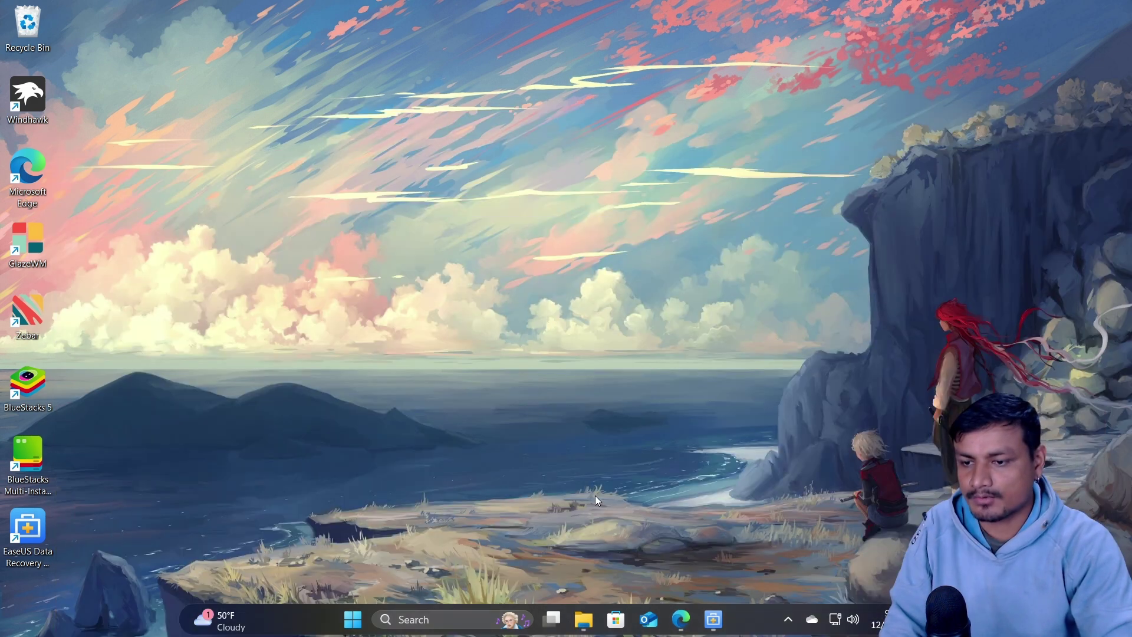
{"action": "left_click", "coordinate": [714, 618]}
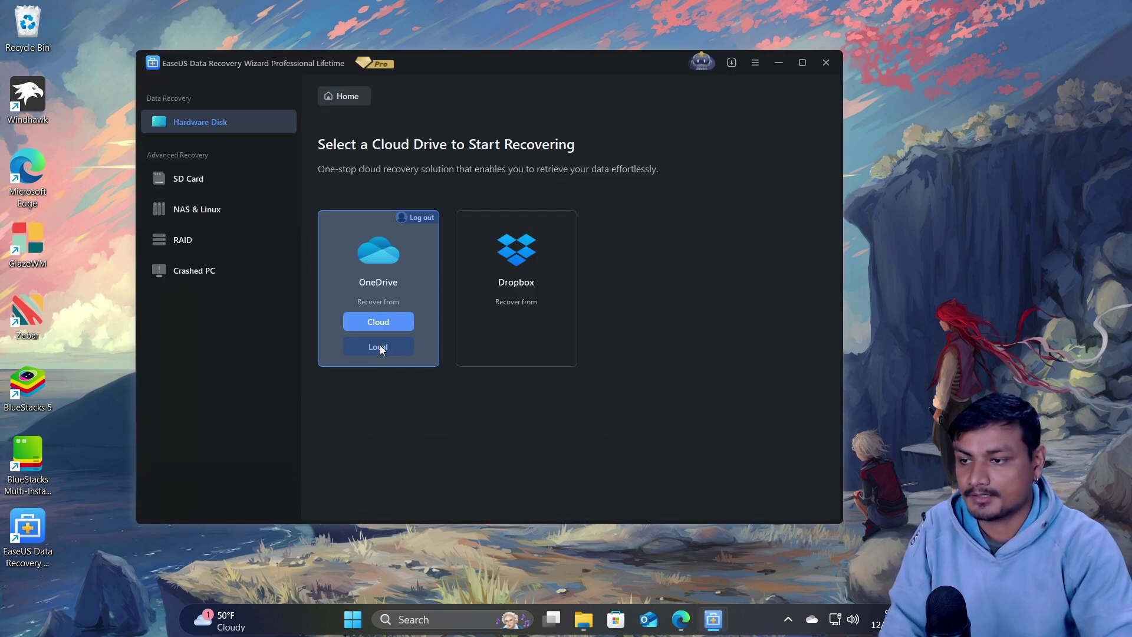
Start a local OneDrive scan to find the deleted Document 1.docx and Document.docx.
{"action": "left_click", "coordinate": [379, 346]}
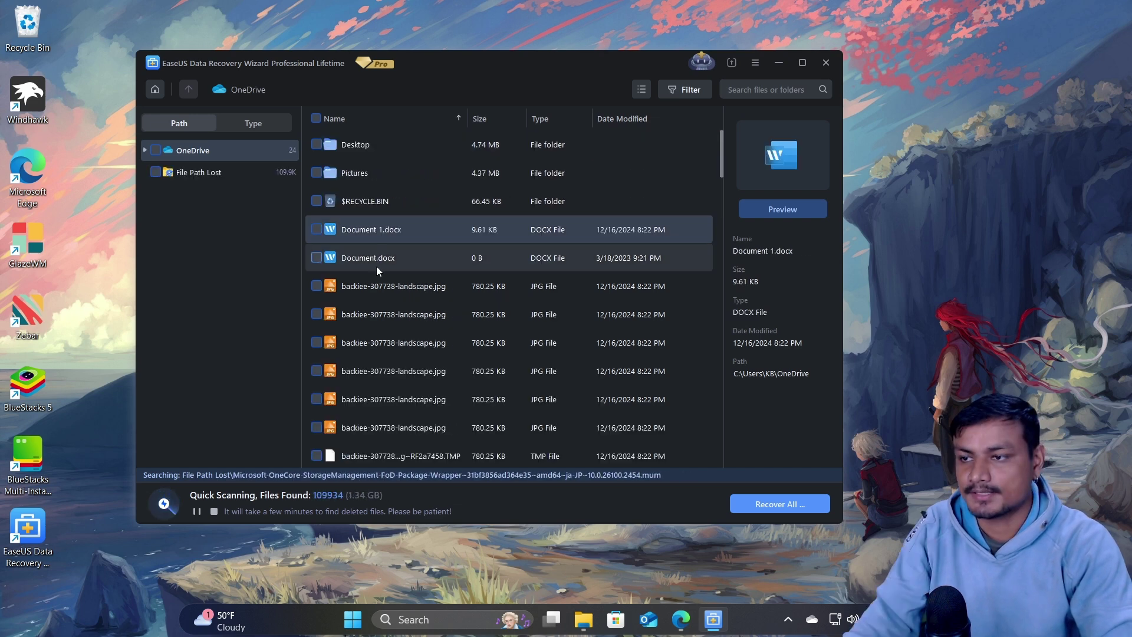
Browse the scan results to Pictures > Screenshots and check all five screenshot PNGs.
{"action": "left_click", "coordinate": [376, 263]}
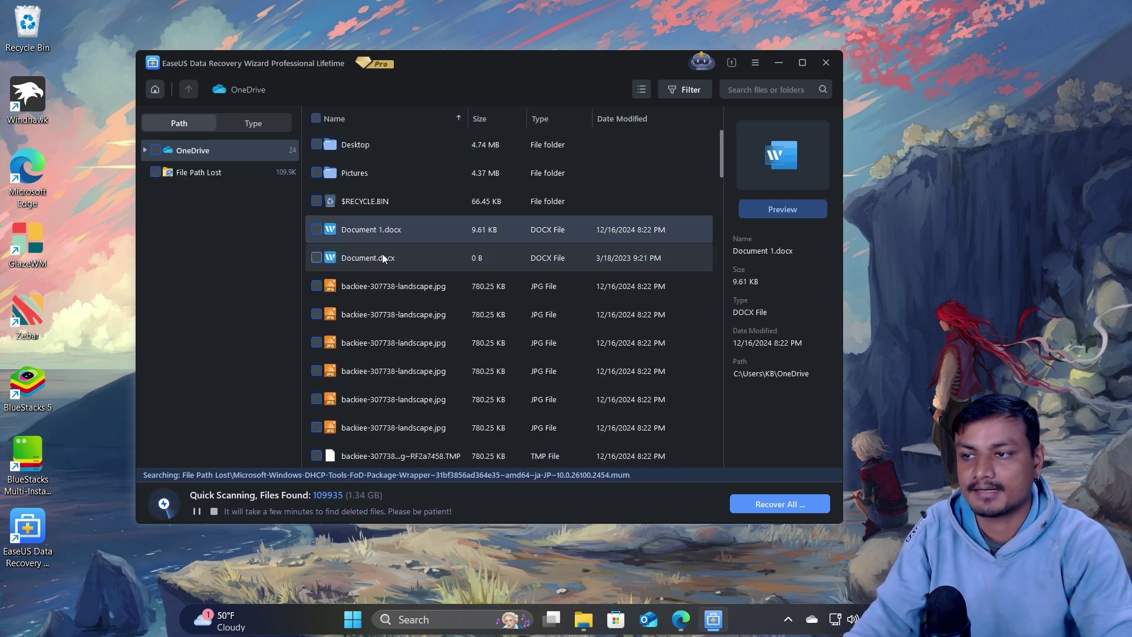
{"action": "scroll", "coordinate": [404, 356], "scroll_direction": "down", "scroll_amount": 2}
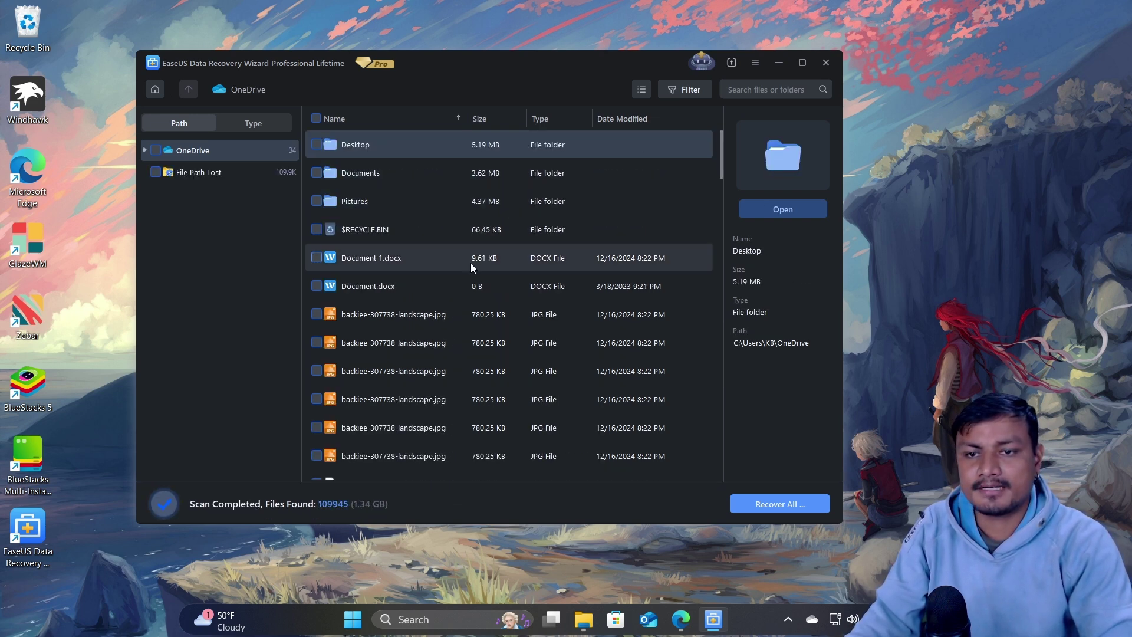
{"action": "double_click", "coordinate": [390, 203]}
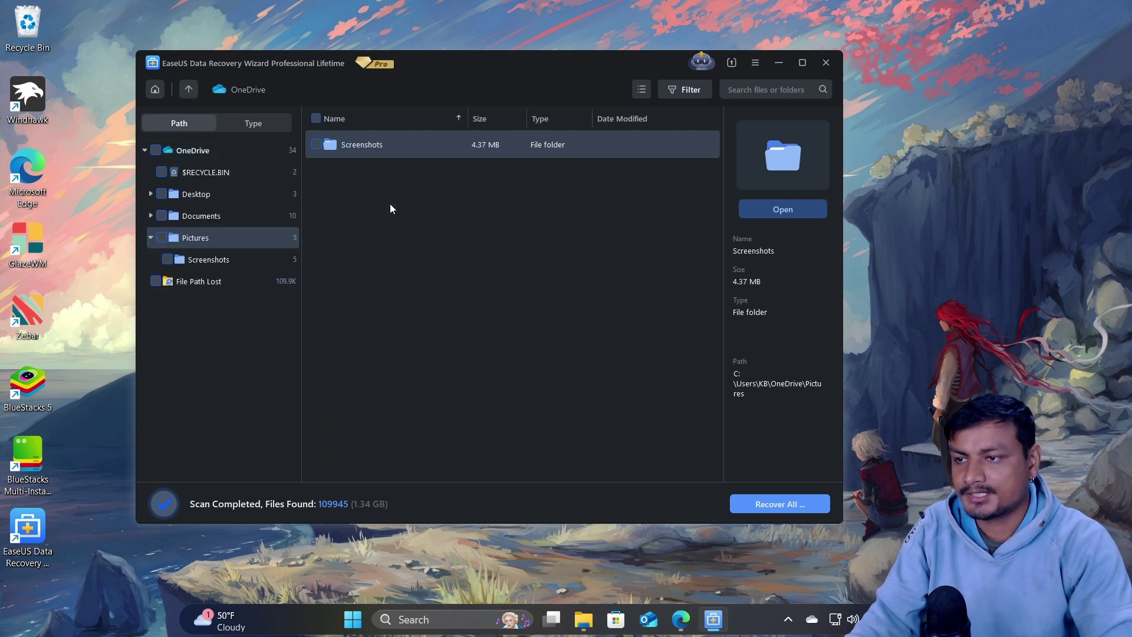
{"action": "double_click", "coordinate": [362, 144]}
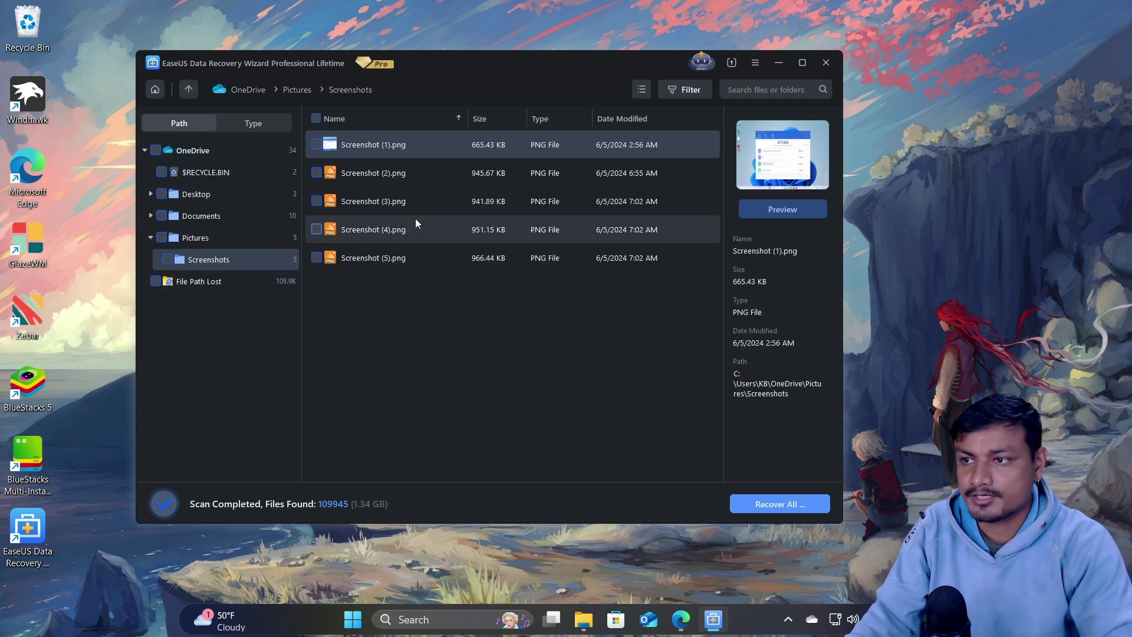
{"action": "left_click", "coordinate": [316, 118]}
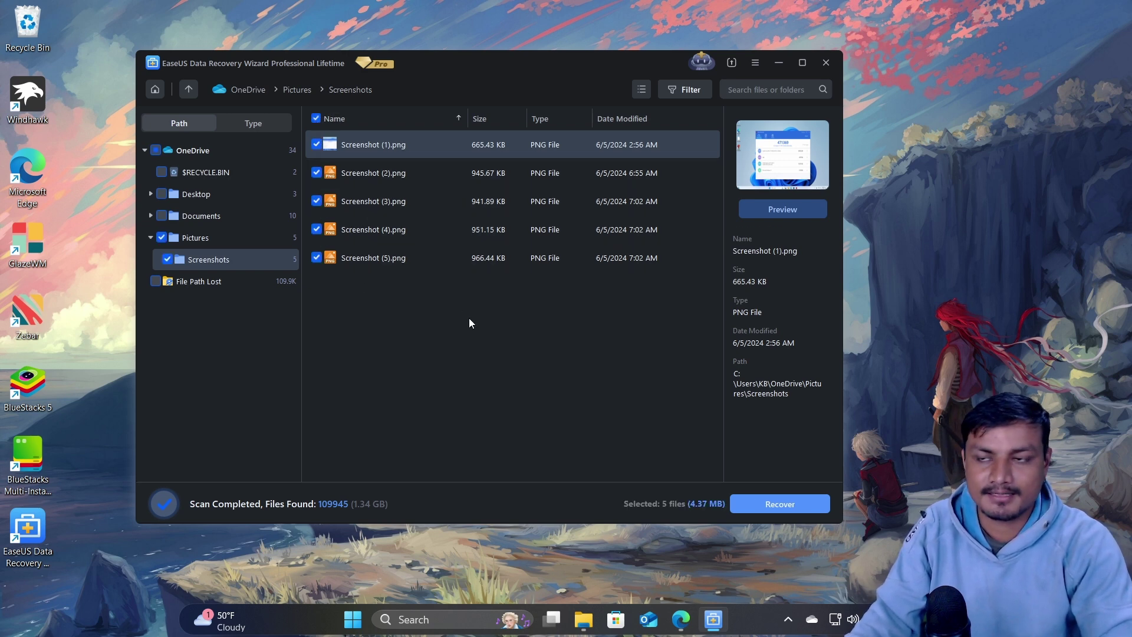
Recover the five checked screenshots to a chosen folder and zoom in on one to check it.
{"action": "left_click", "coordinate": [780, 506]}
{"action": "left_click", "coordinate": [354, 271]}
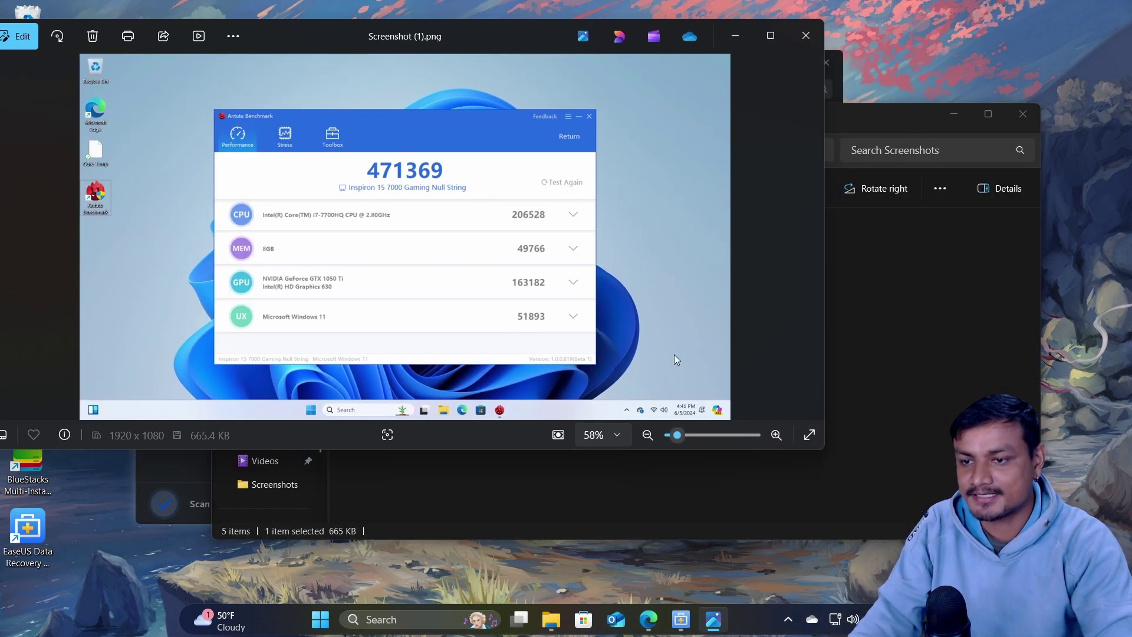
{"action": "left_click_drag", "start_coordinate": [678, 434], "coordinate": [714, 435]}
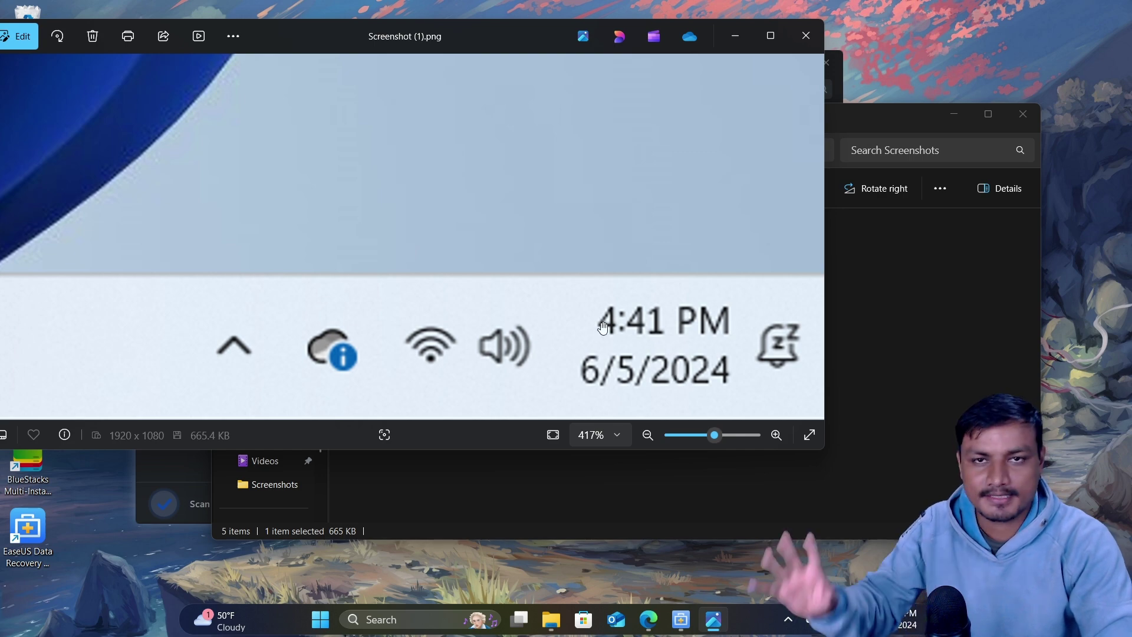
View recovered Screenshot (2) and Screenshot (5) in Photos.
{"action": "left_click", "coordinate": [805, 36]}
{"action": "double_click", "coordinate": [466, 274]}
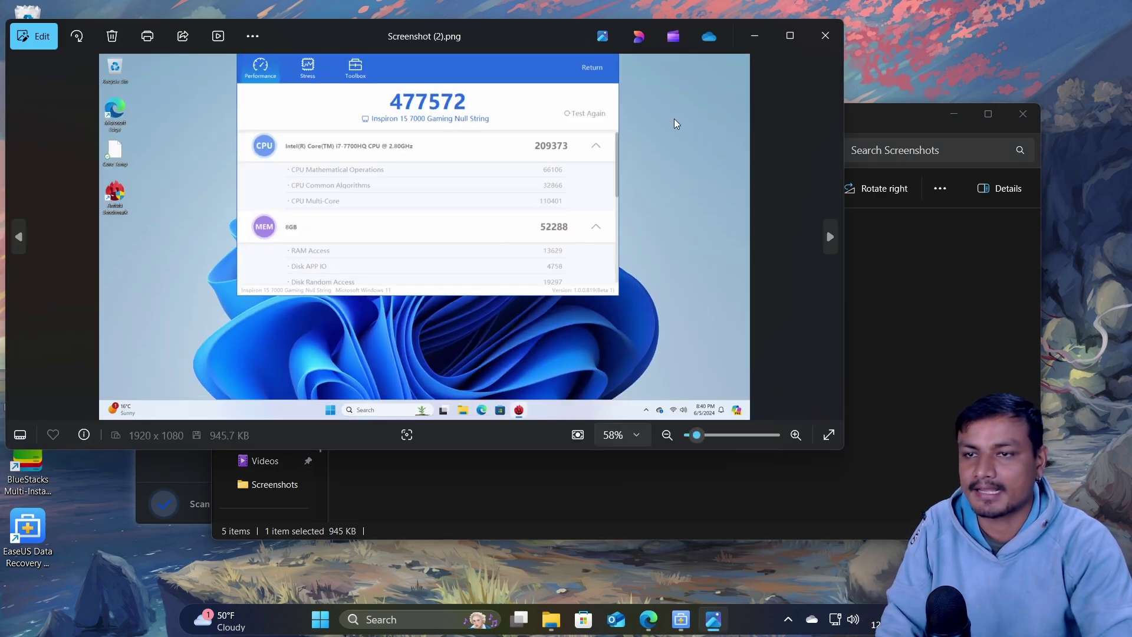
{"action": "left_click", "coordinate": [814, 42]}
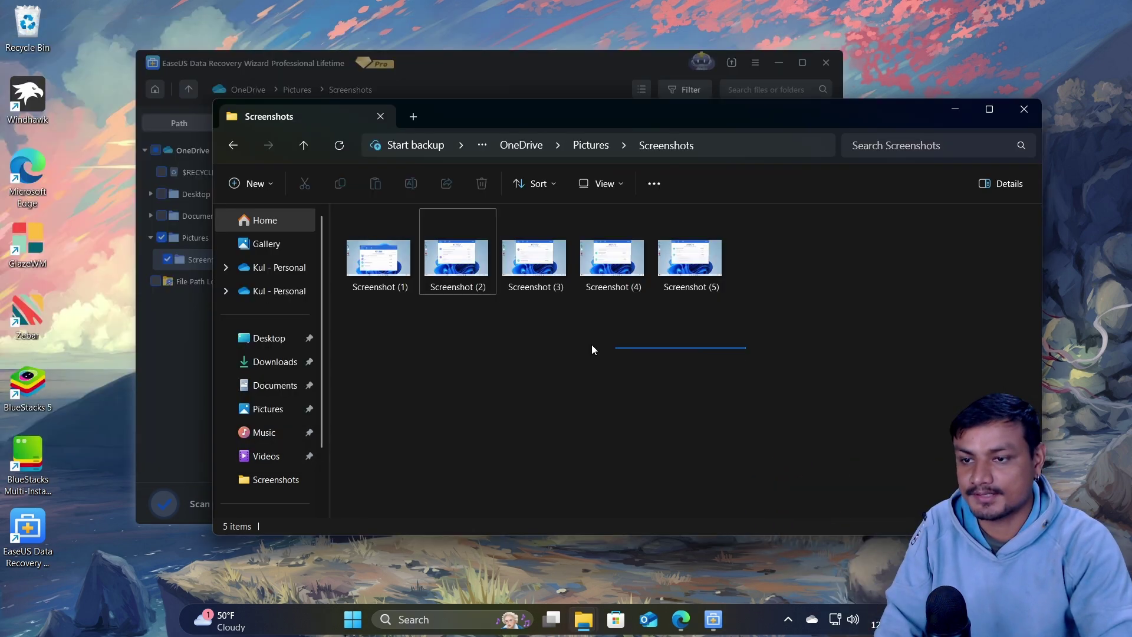
{"action": "double_click", "coordinate": [690, 291]}
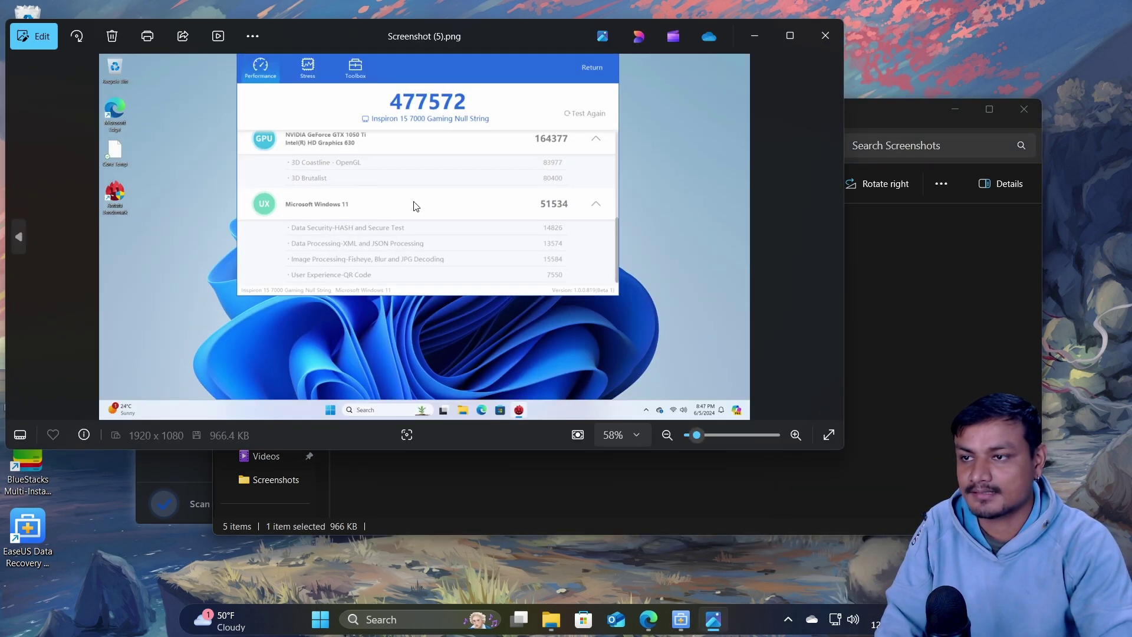
{"action": "scroll", "coordinate": [412, 206], "scroll_direction": "up", "scroll_amount": 3}
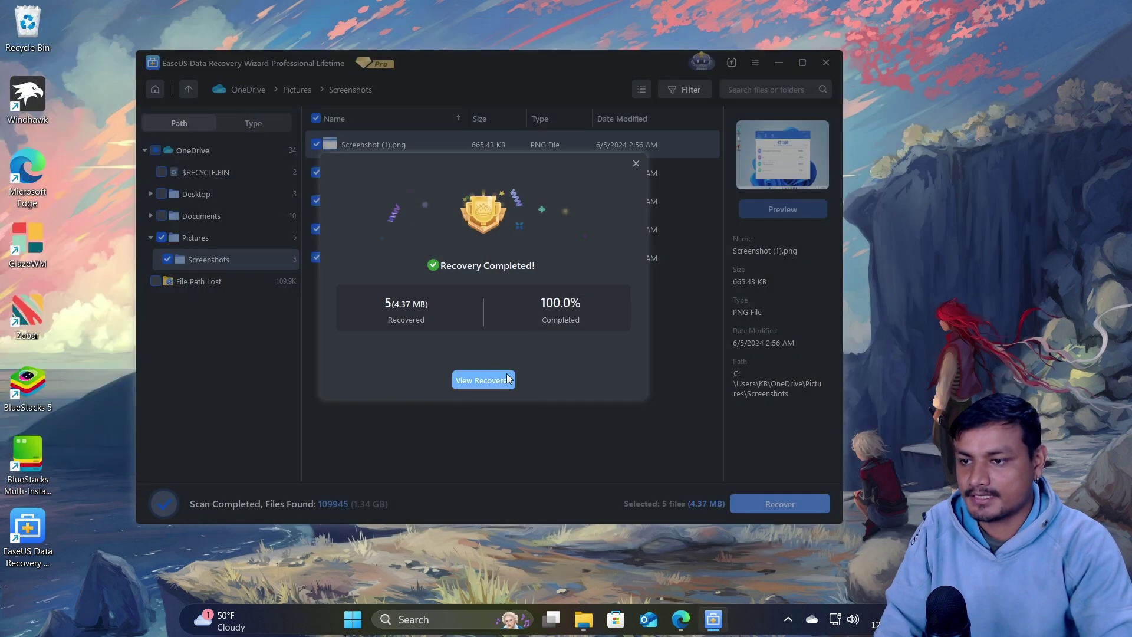
In the OneDrive results, untick Pictures and tick Document 1.docx and Document.docx.
{"action": "left_click", "coordinate": [635, 163]}
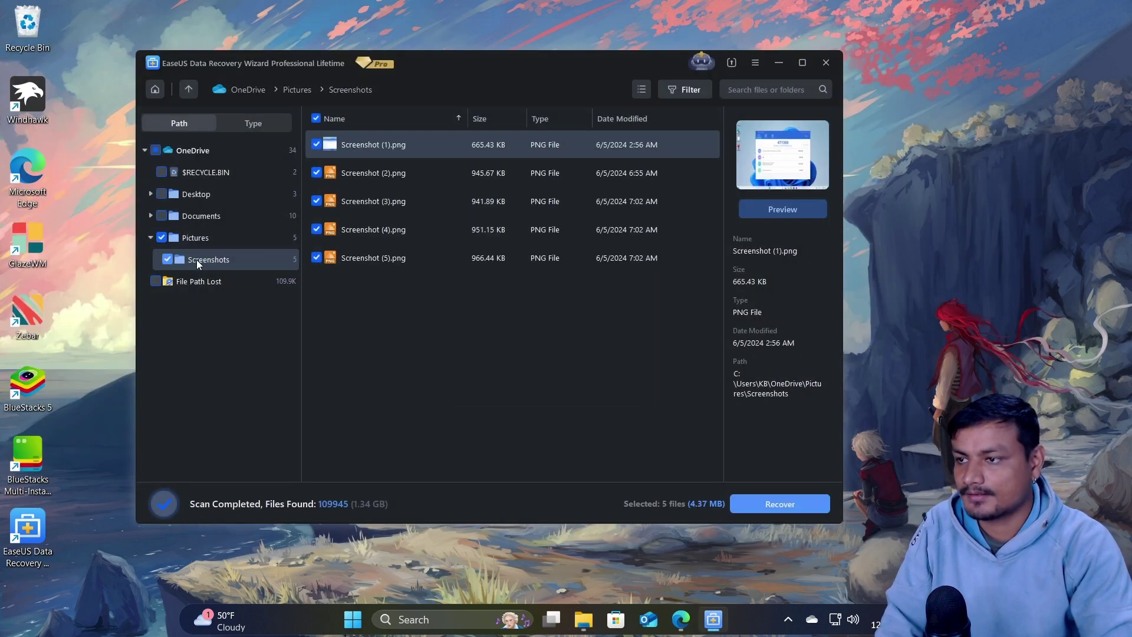
{"action": "left_click", "coordinate": [202, 212]}
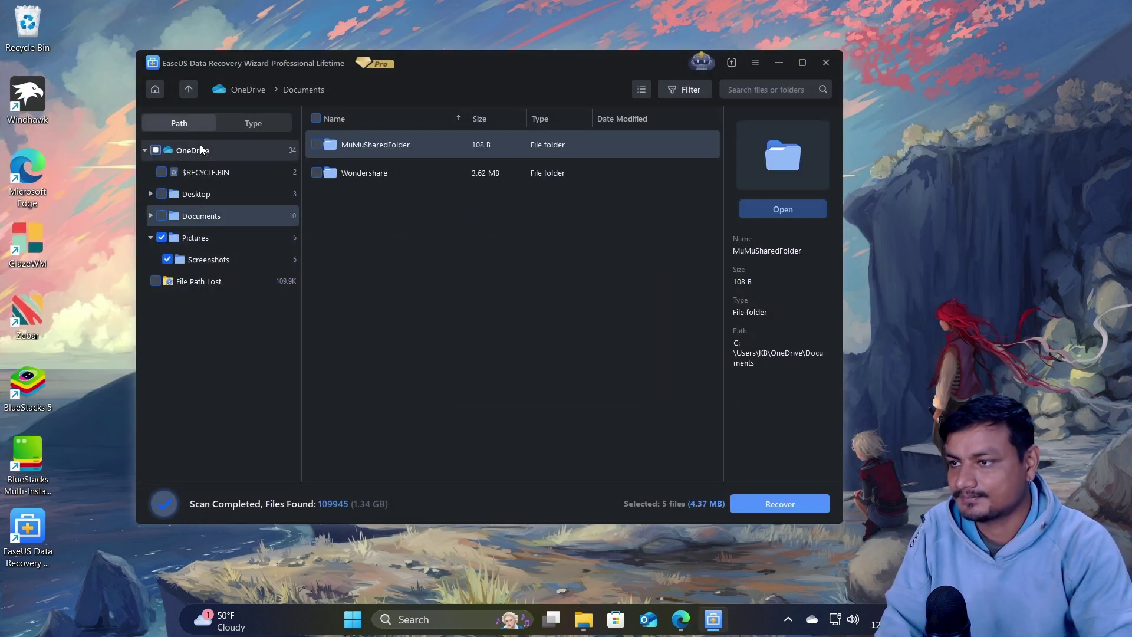
{"action": "left_click", "coordinate": [200, 148]}
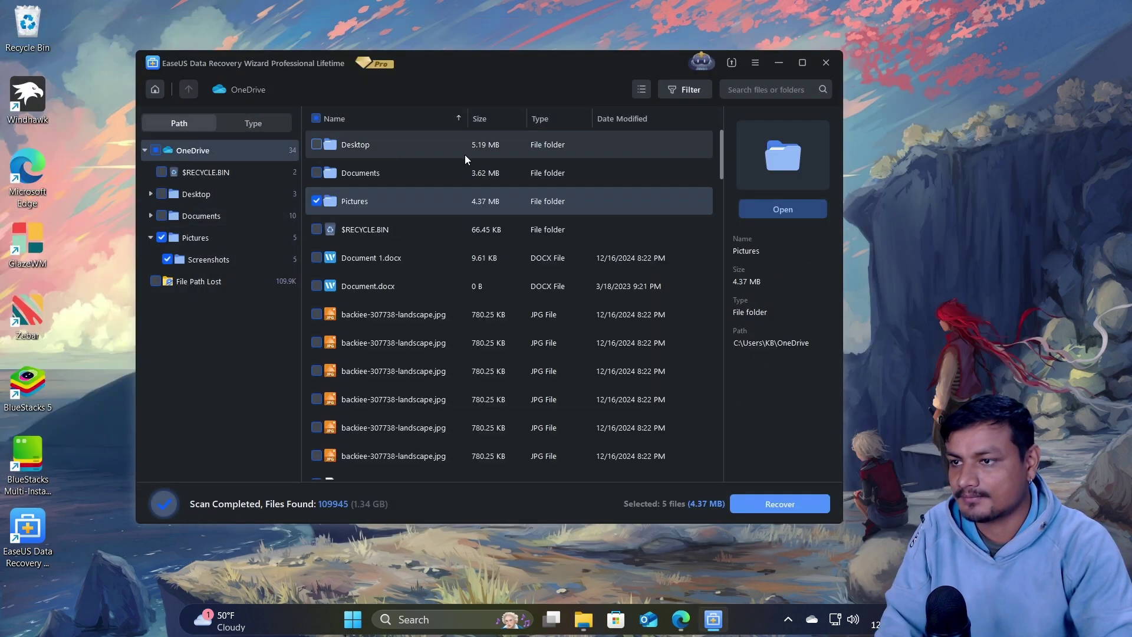
{"action": "left_click", "coordinate": [318, 202]}
{"action": "left_click", "coordinate": [317, 258]}
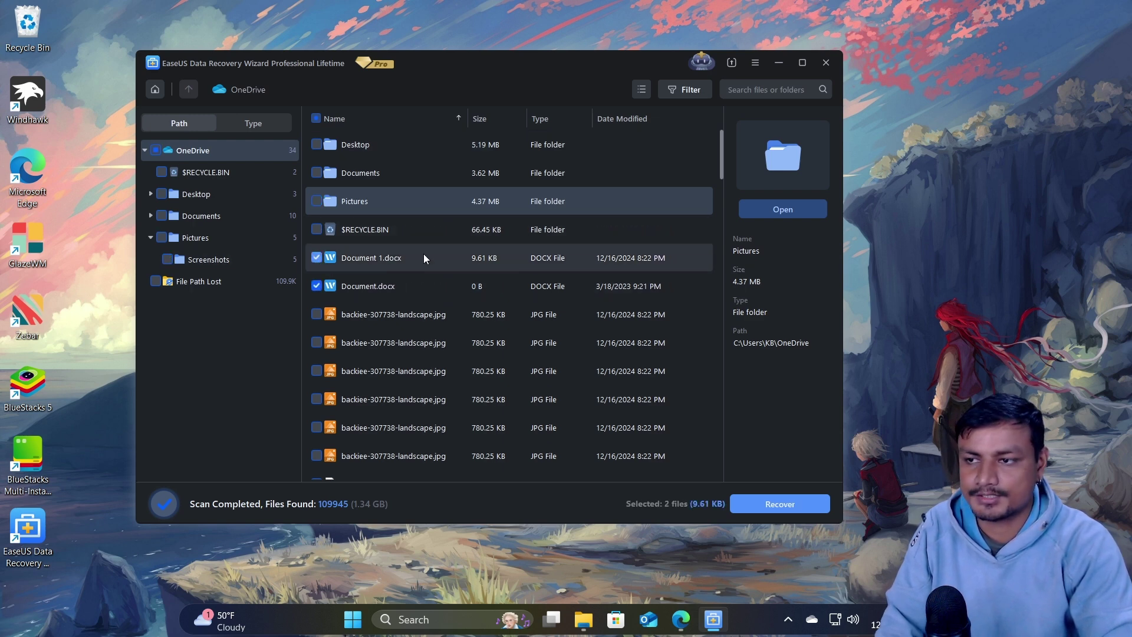
{"action": "scroll", "coordinate": [498, 297], "scroll_direction": "down", "scroll_amount": 1}
{"action": "scroll", "coordinate": [496, 295], "scroll_direction": "down", "scroll_amount": 3}
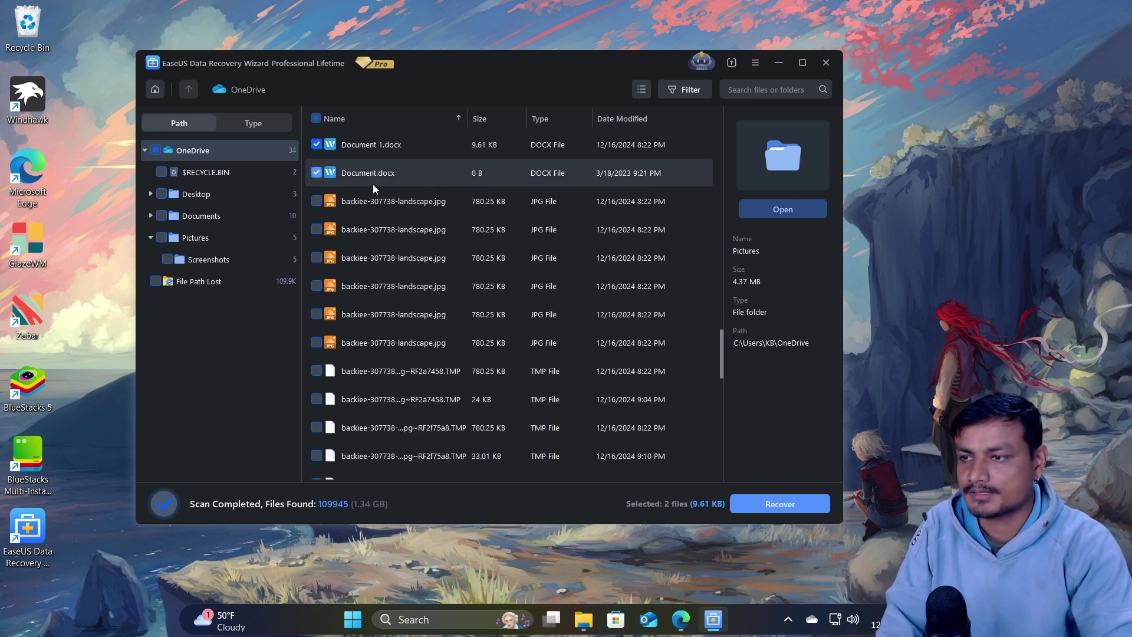
{"action": "scroll", "coordinate": [416, 185], "scroll_direction": "up", "scroll_amount": 1}
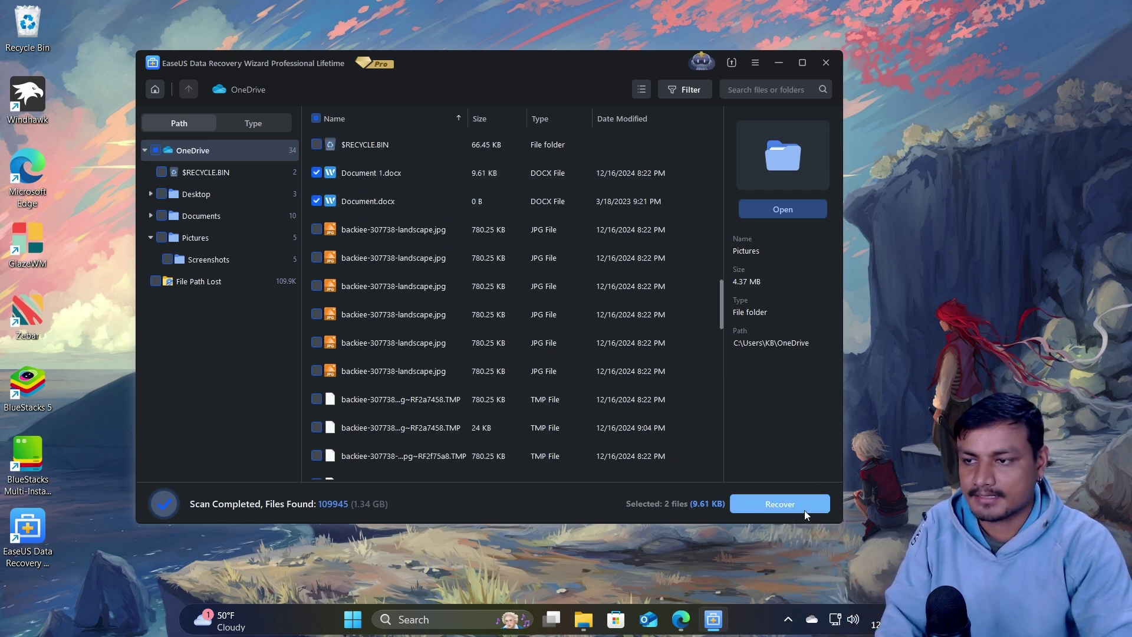
Recover the two DOCX documents into the Pictures folder.
{"action": "left_click", "coordinate": [779, 505]}
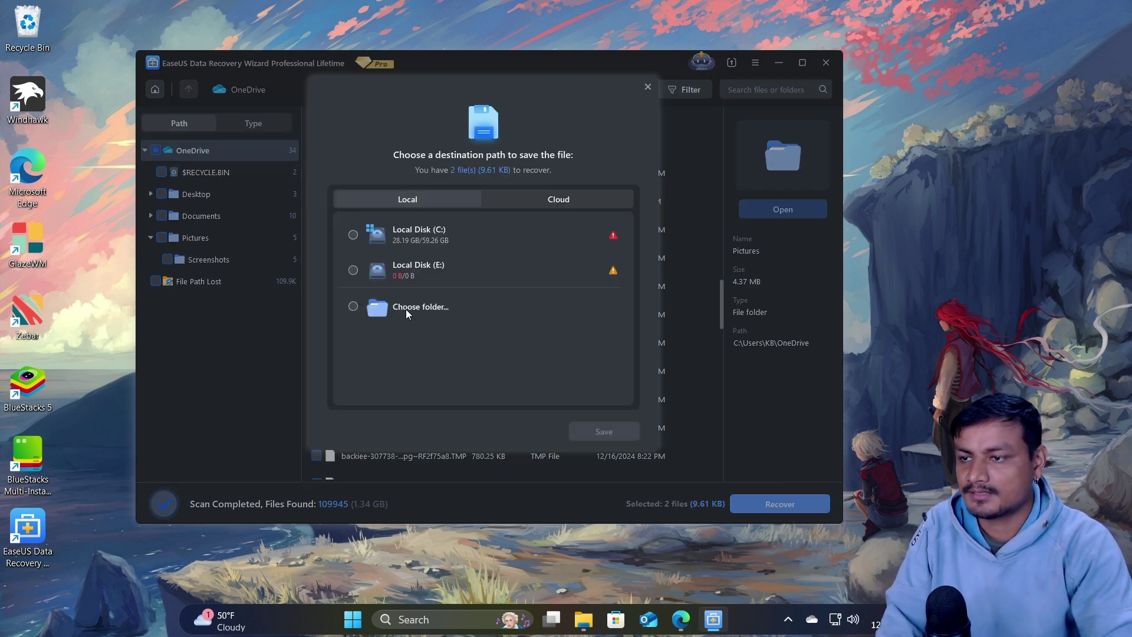
{"action": "left_click", "coordinate": [353, 307]}
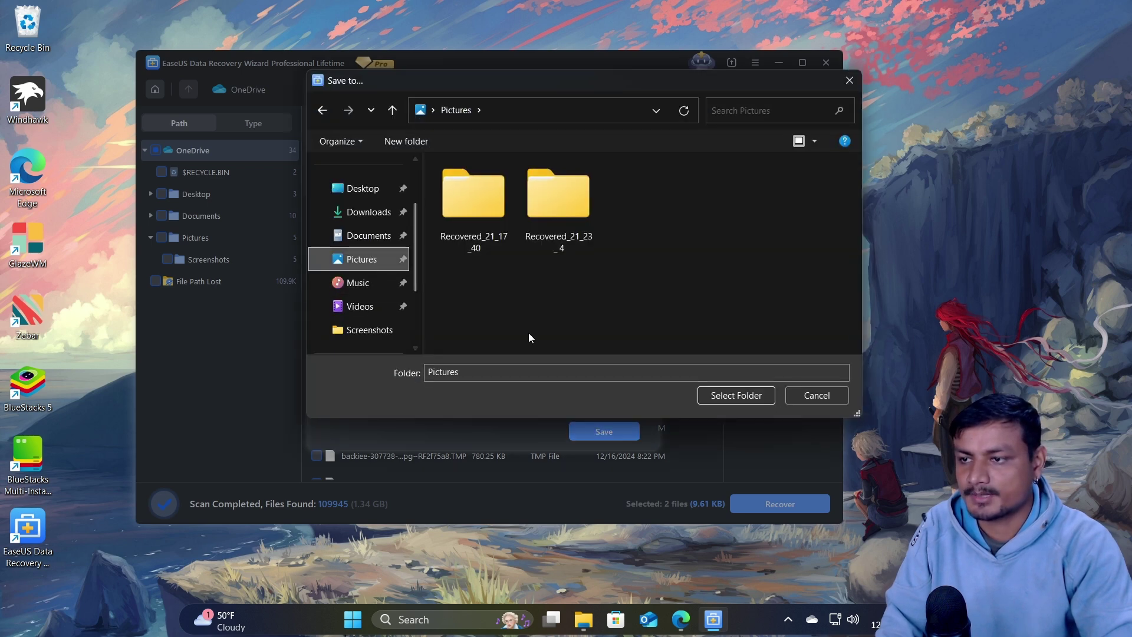
{"action": "left_click", "coordinate": [726, 395]}
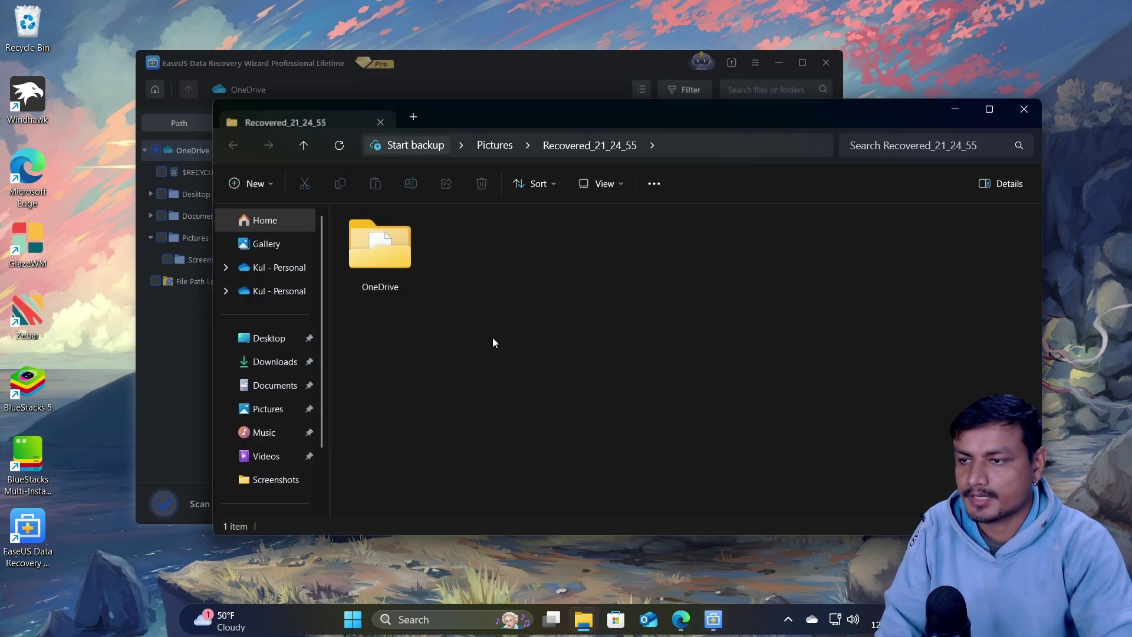
Open the recovered OneDrive folder, select both DOCX files, then close that window.
{"action": "left_click", "coordinate": [387, 264]}
{"action": "double_click", "coordinate": [387, 264]}
{"action": "left_click_drag", "start_coordinate": [408, 389], "coordinate": [386, 232]}
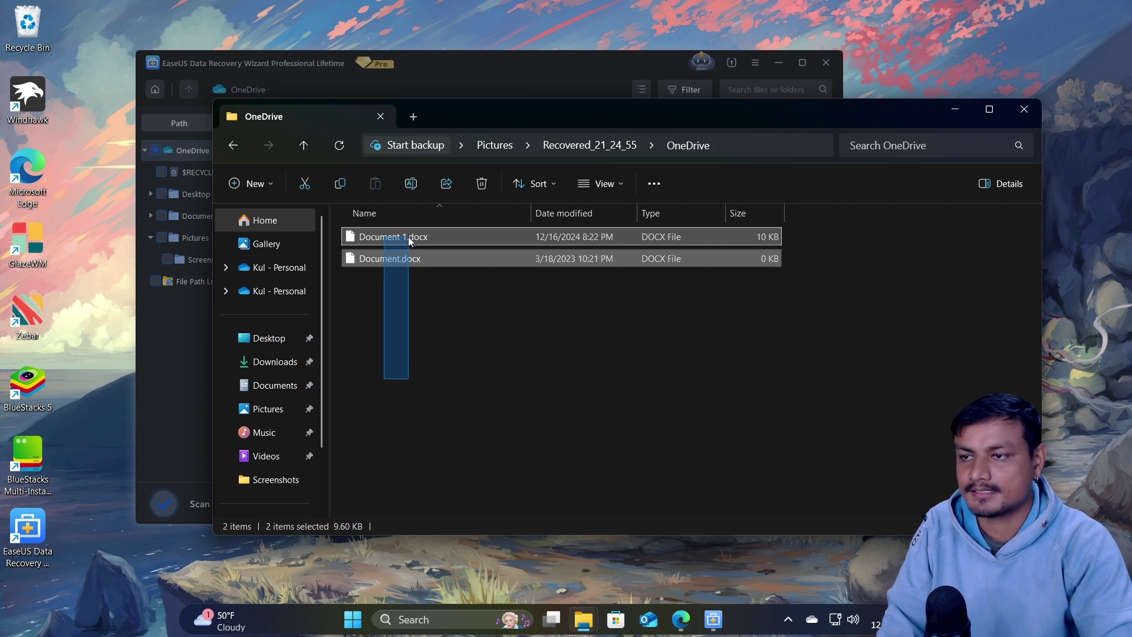
{"action": "left_click", "coordinate": [1025, 112]}
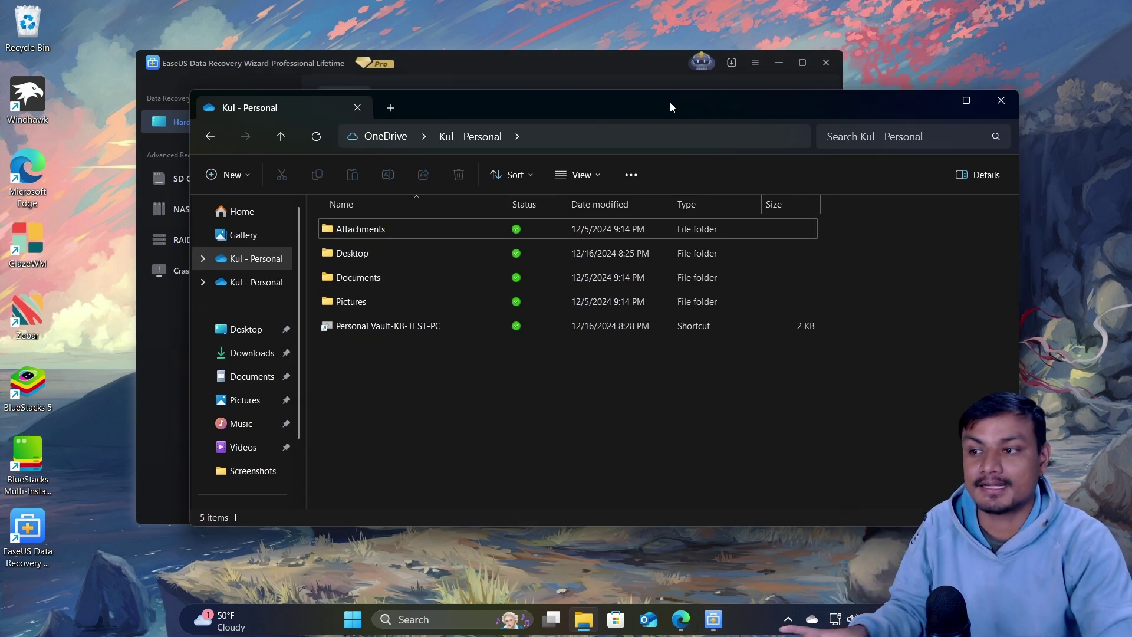
{"action": "mouse_move", "coordinate": [587, 102]}
{"action": "left_mouse_down"}
{"action": "mouse_move", "coordinate": [571, 100]}
{"action": "mouse_move", "coordinate": [584, 93]}
{"action": "left_mouse_up"}
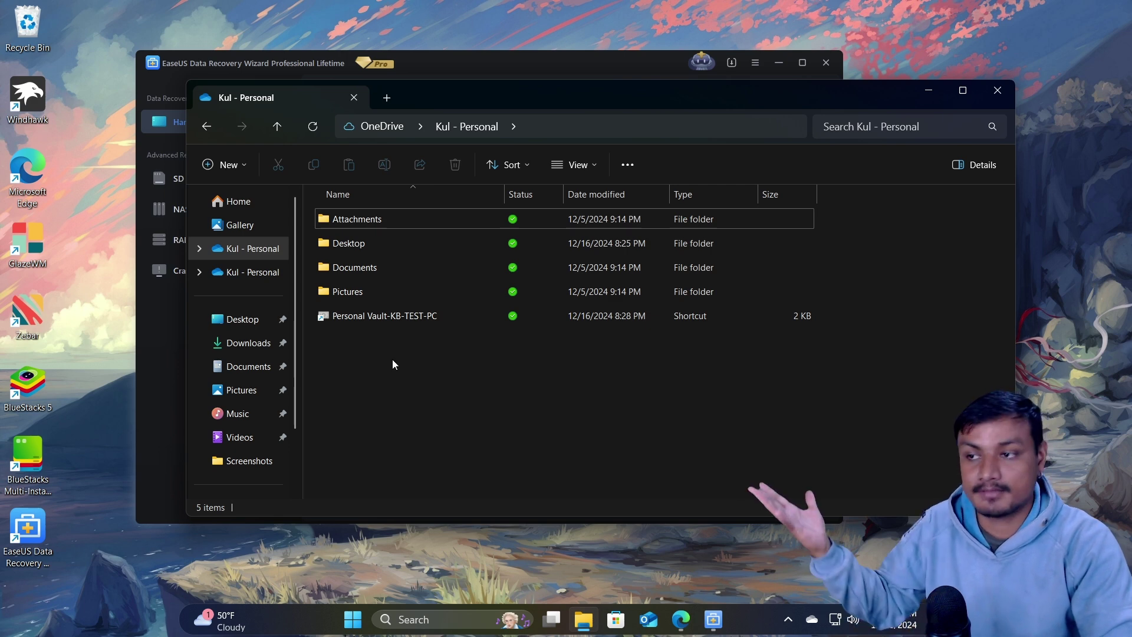
{"action": "right_click", "coordinate": [246, 252]}
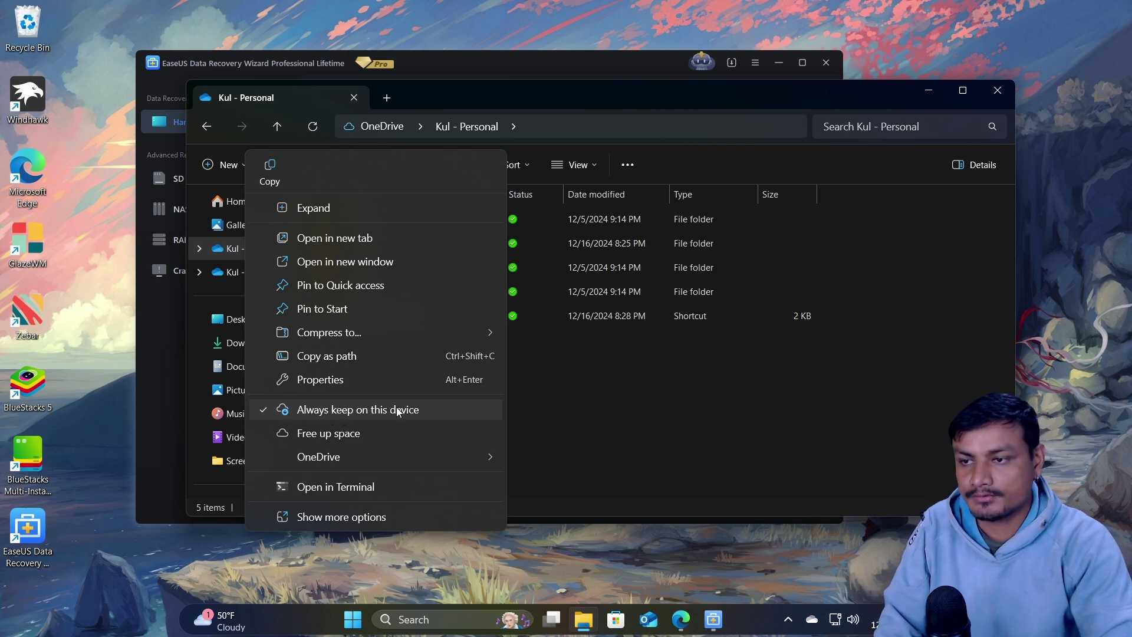
{"action": "left_click", "coordinate": [640, 403]}
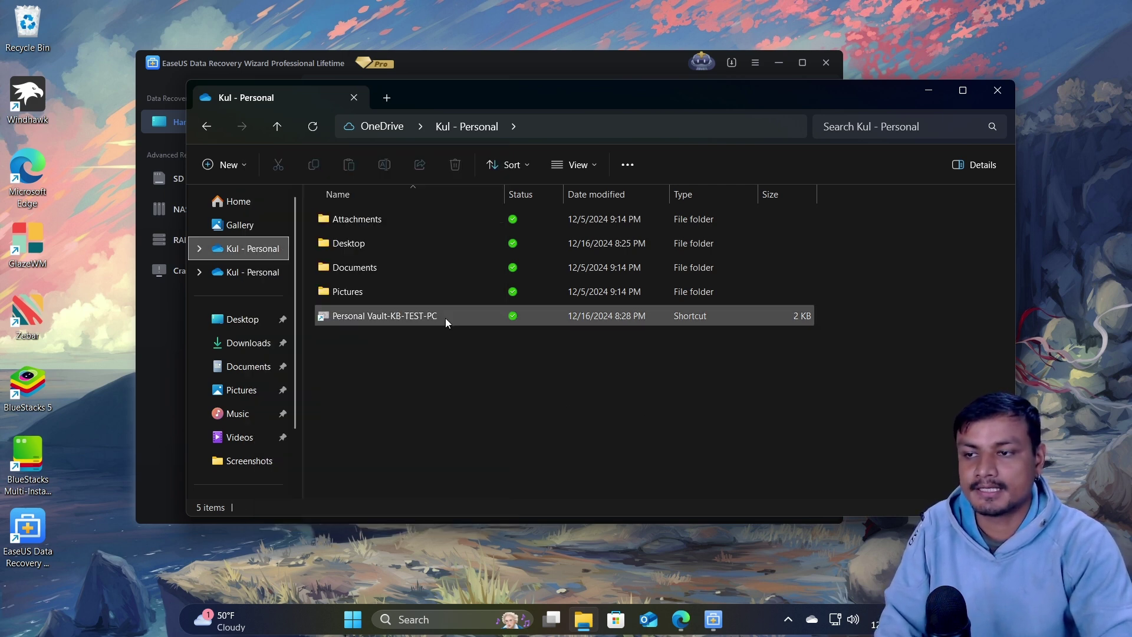